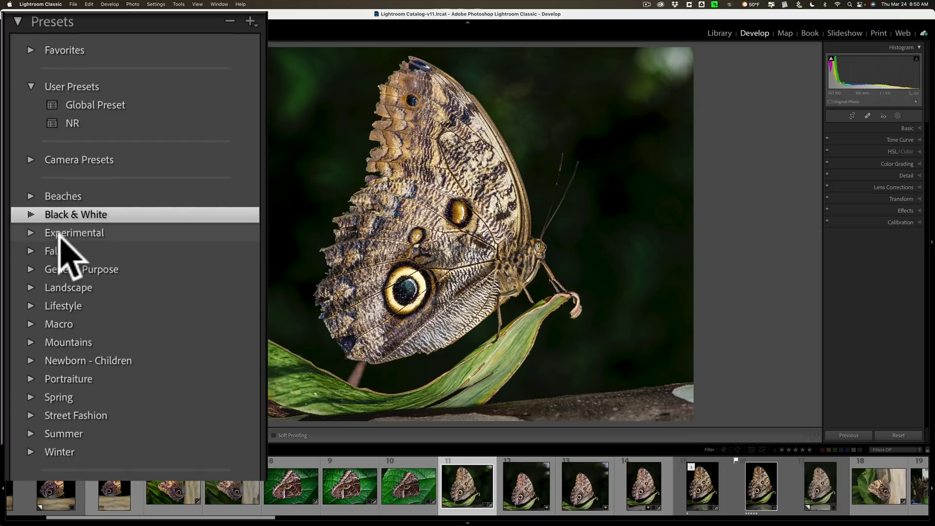
{"action": "right_click", "coordinate": [103, 216]}
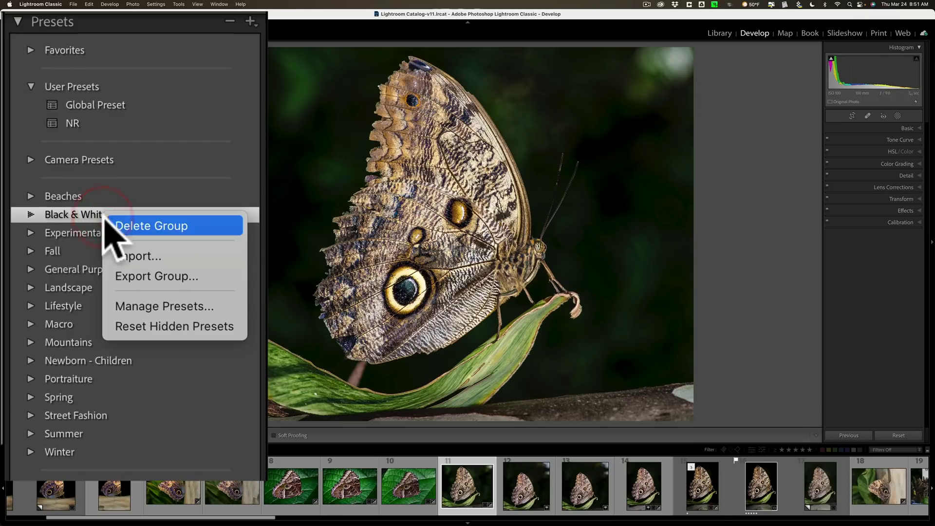
{"action": "left_click", "coordinate": [137, 227]}
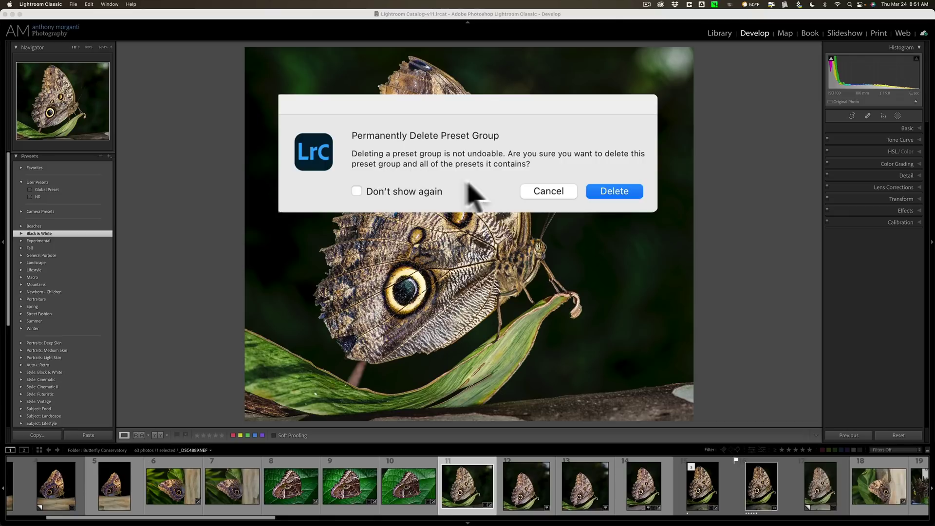
{"action": "left_click", "coordinate": [536, 193]}
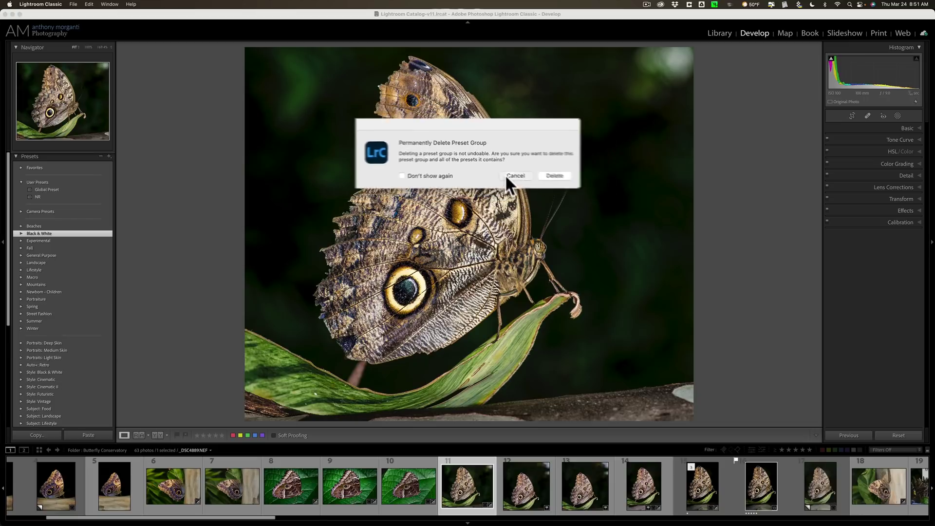
{"action": "left_click", "coordinate": [30, 215]}
{"action": "right_click", "coordinate": [98, 225]}
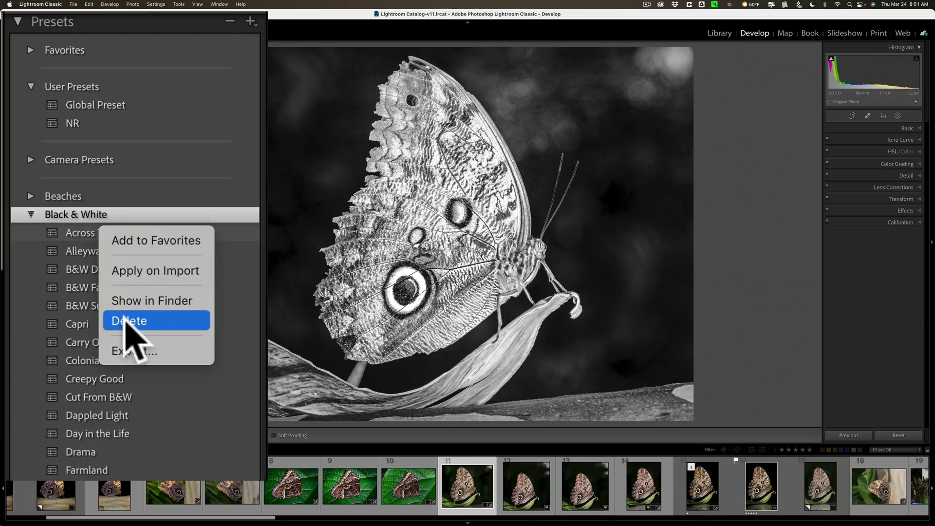
{"action": "left_click", "coordinate": [148, 242]}
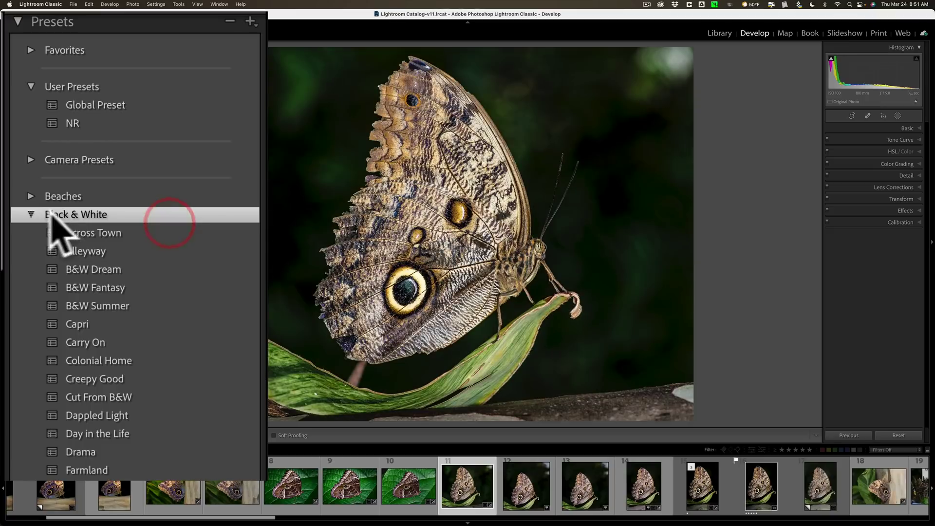
{"action": "left_click", "coordinate": [29, 214]}
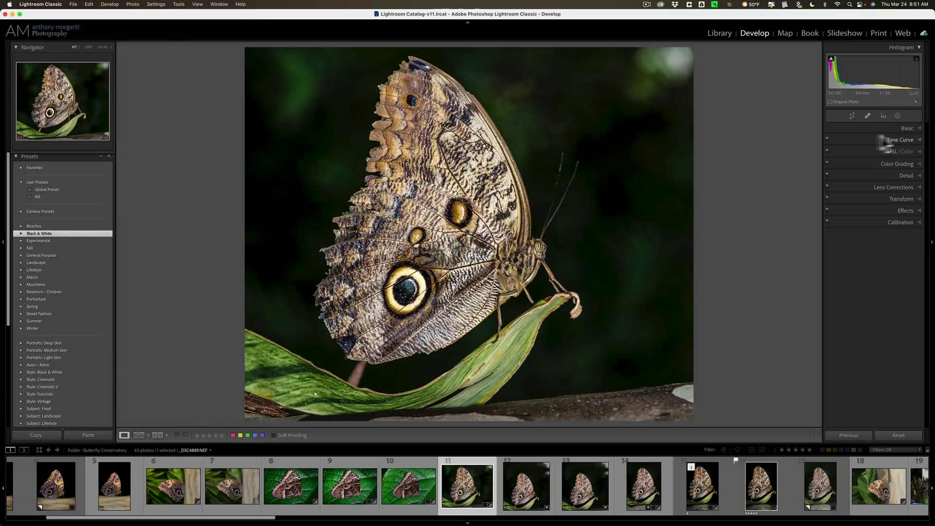
- Open the Profile Browser and check the delete options for Morganti Landscape Profiles and Aquamarine Skies
{"action": "left_click", "coordinate": [907, 128]}
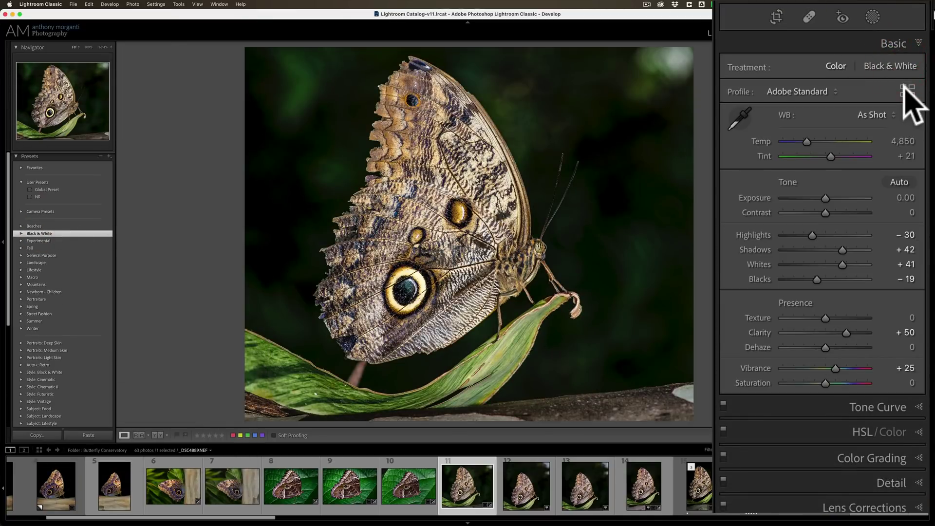
{"action": "left_click", "coordinate": [903, 84]}
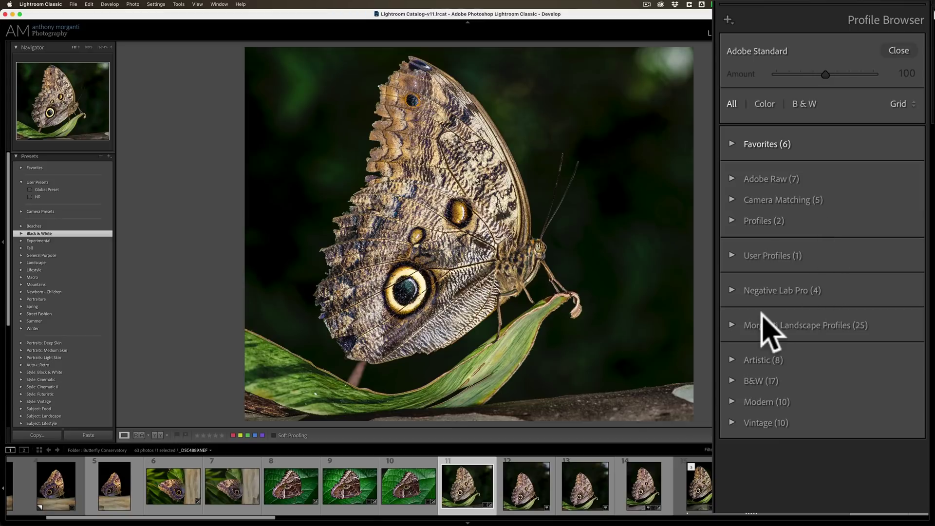
{"action": "right_click", "coordinate": [784, 323]}
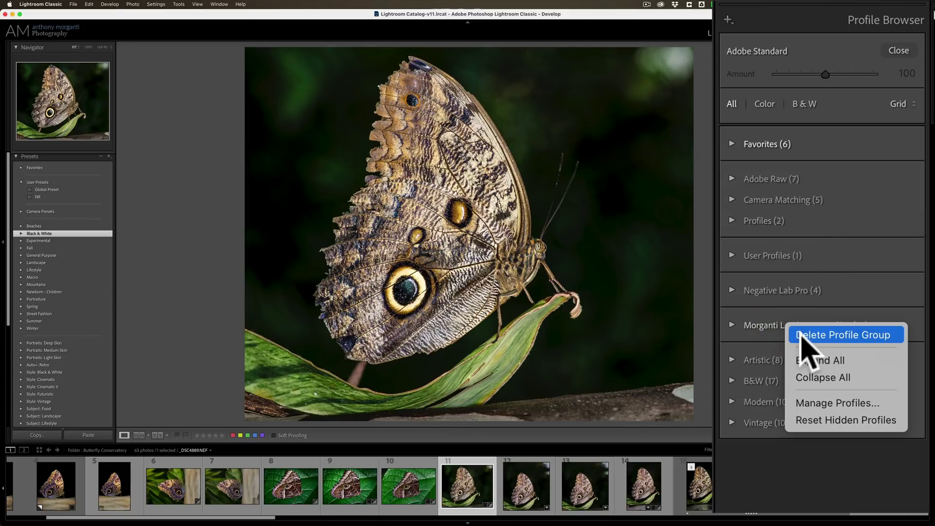
{"action": "left_click", "coordinate": [734, 326]}
{"action": "left_click", "coordinate": [734, 327]}
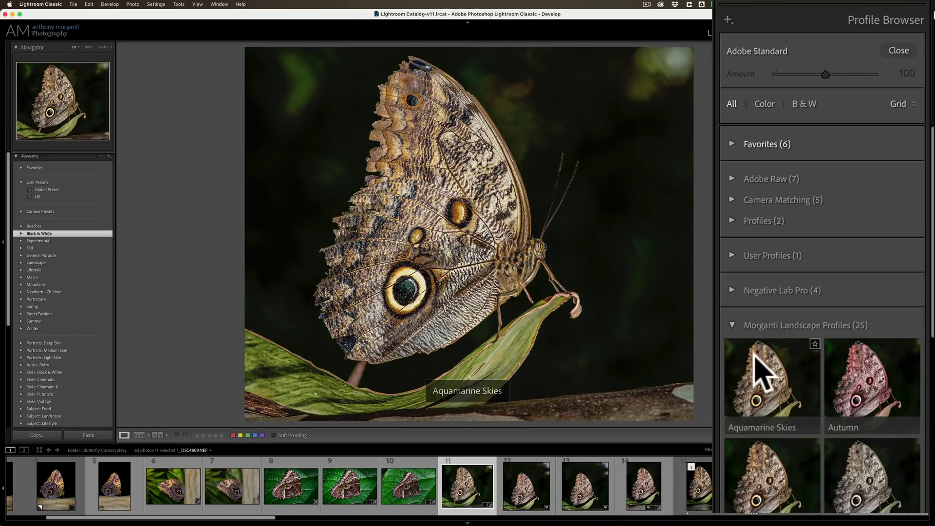
{"action": "right_click", "coordinate": [759, 371]}
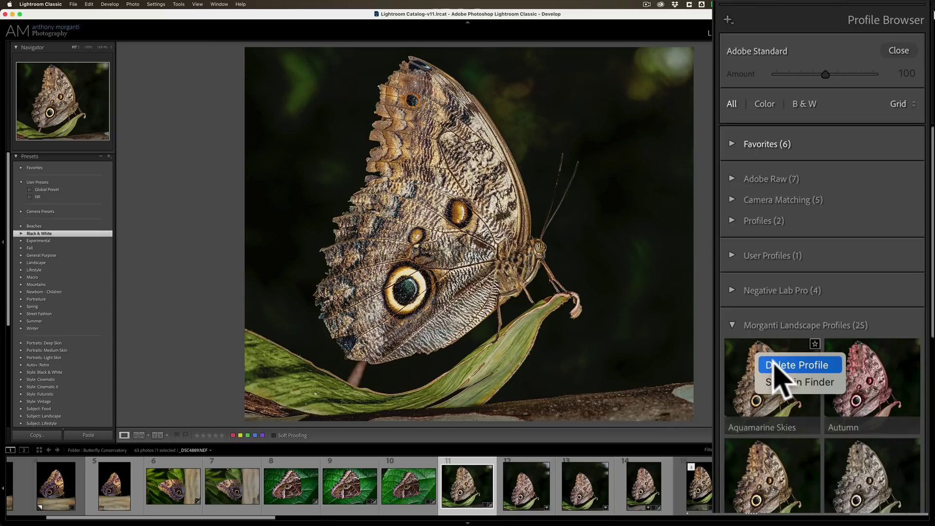
{"action": "left_click", "coordinate": [831, 262]}
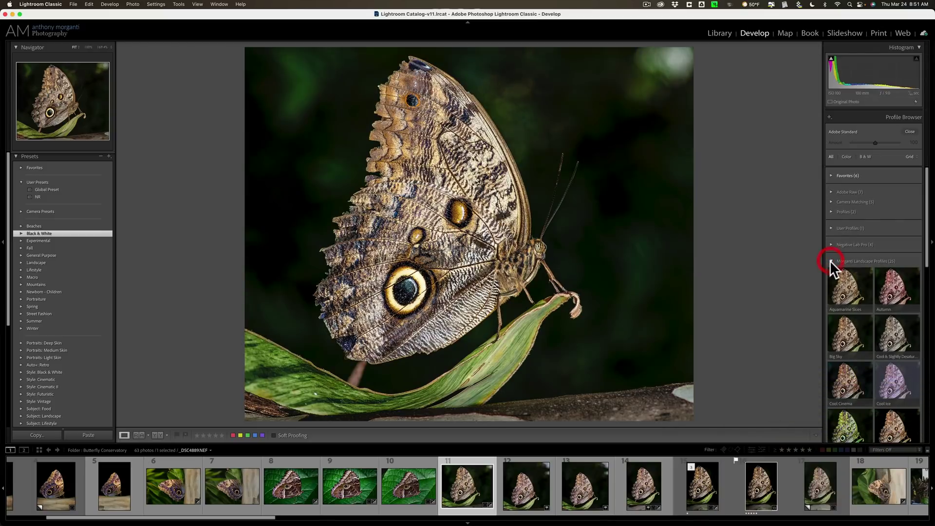
{"action": "left_click", "coordinate": [830, 261]}
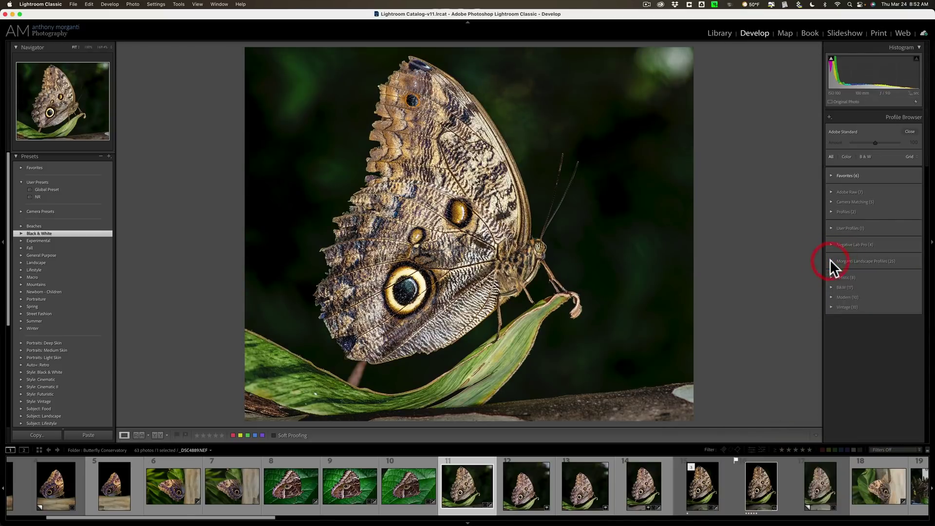
- Close the Profile Browser and open Lightroom Classic Preferences on the Presets tab
{"action": "left_click", "coordinate": [909, 132]}
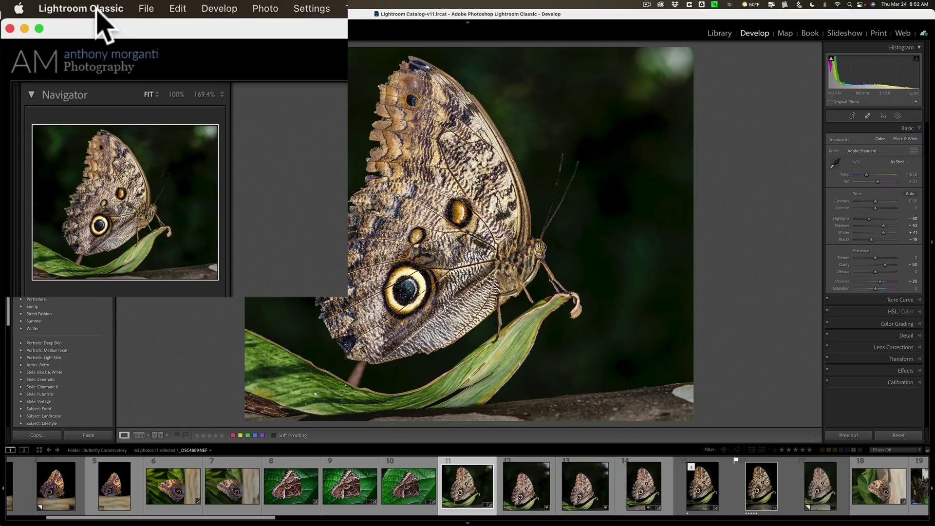
{"action": "left_click", "coordinate": [97, 9]}
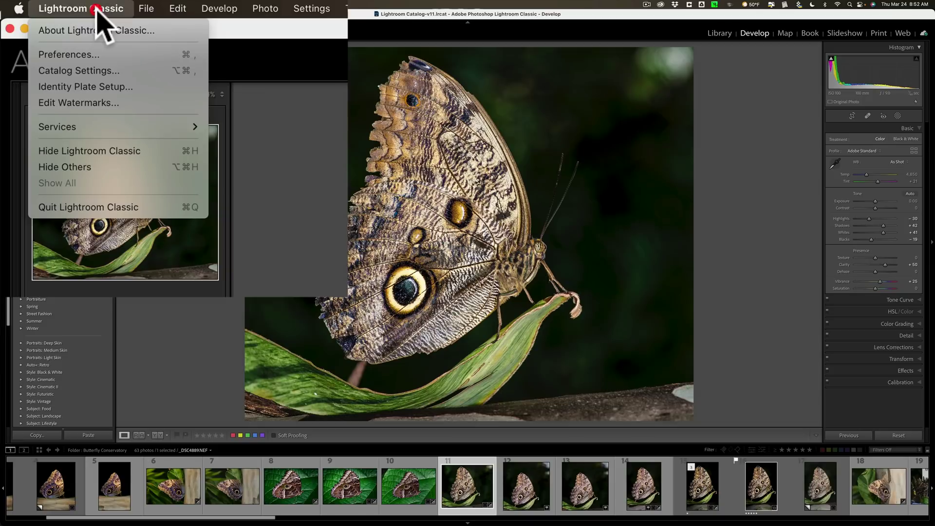
{"action": "mouse_move", "coordinate": [179, 10]}
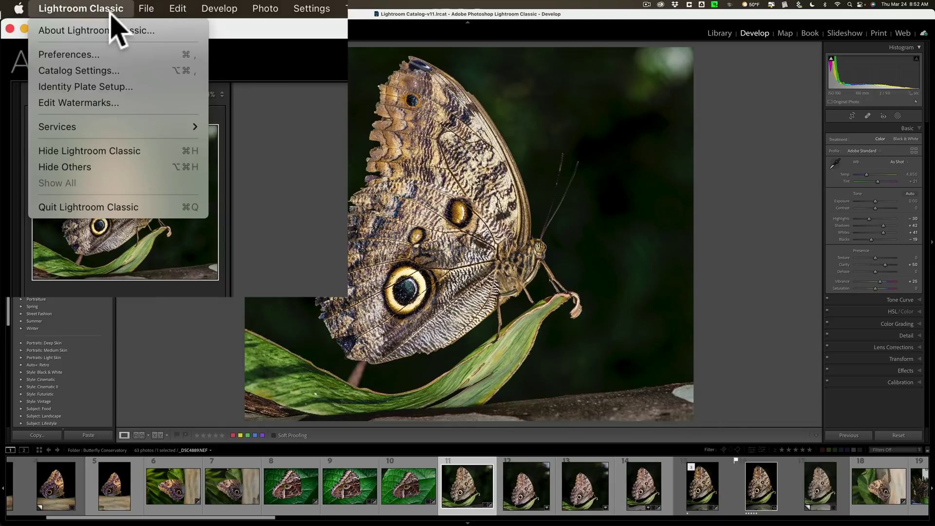
{"action": "left_click", "coordinate": [104, 52]}
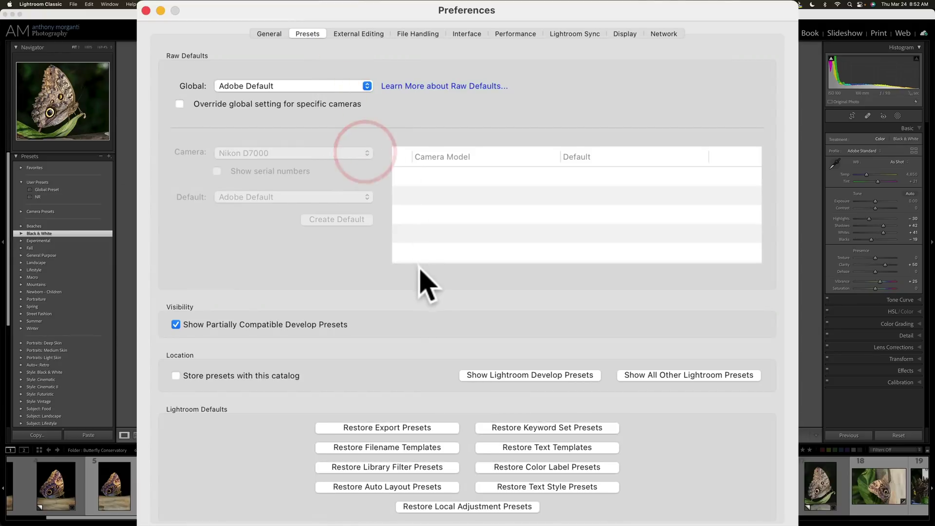
{"action": "left_click", "coordinate": [549, 393]}
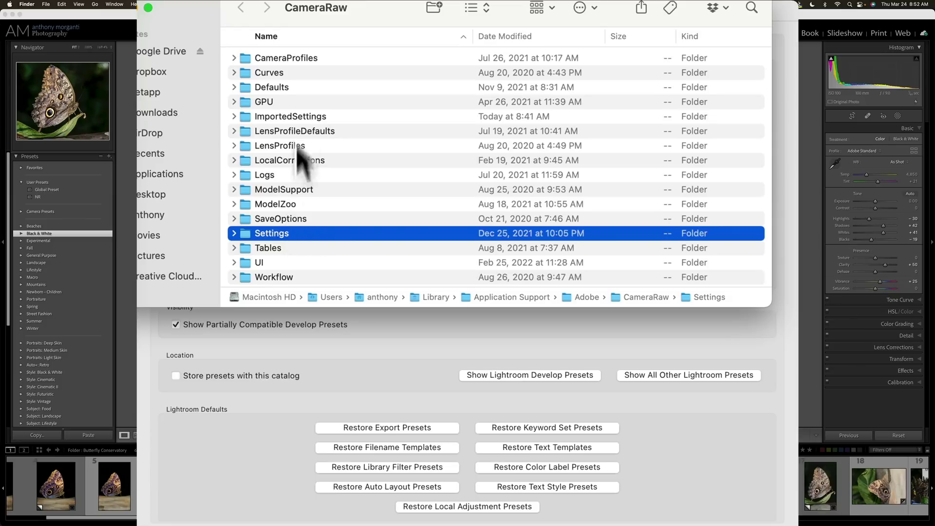
{"action": "double_click", "coordinate": [296, 117]}
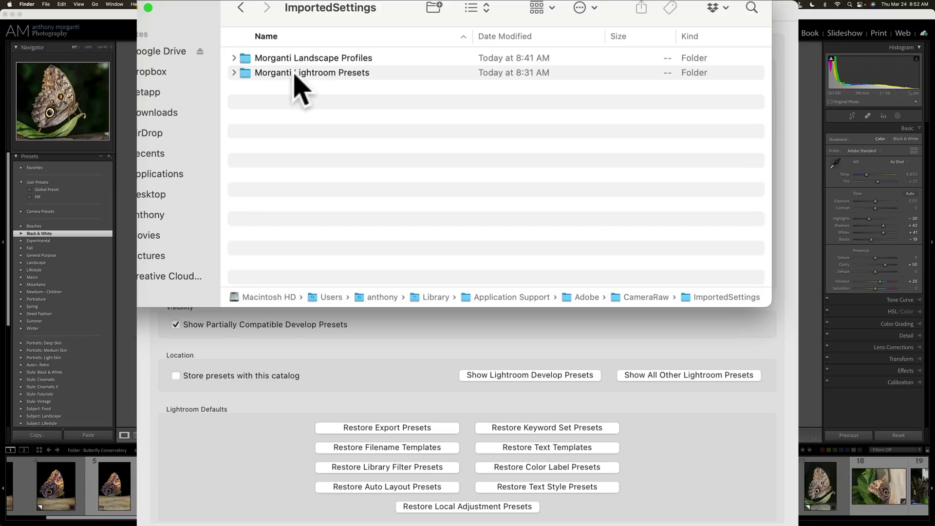
{"action": "left_click", "coordinate": [234, 72]}
{"action": "left_click", "coordinate": [243, 87]}
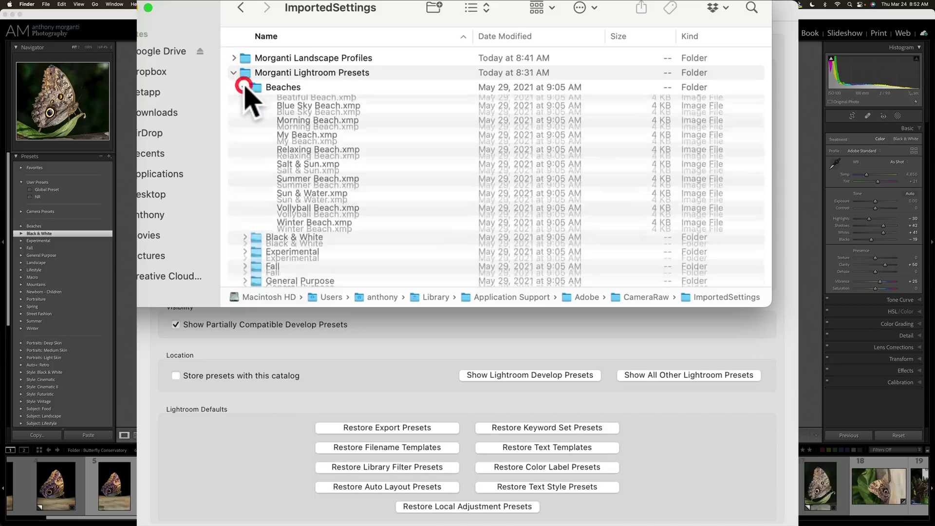
{"action": "left_click", "coordinate": [245, 88]}
{"action": "left_click", "coordinate": [245, 102]}
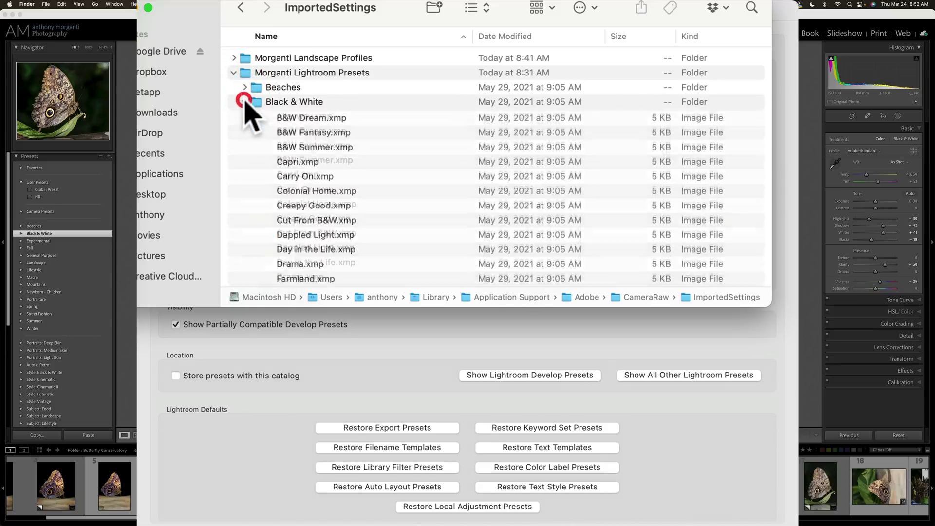
{"action": "left_click", "coordinate": [244, 102]}
{"action": "left_click", "coordinate": [234, 73]}
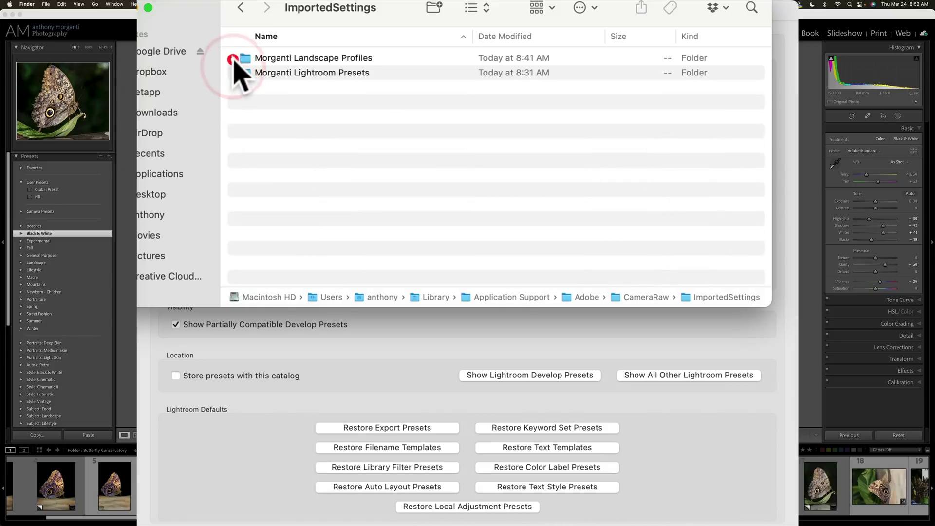
{"action": "left_click", "coordinate": [234, 58]}
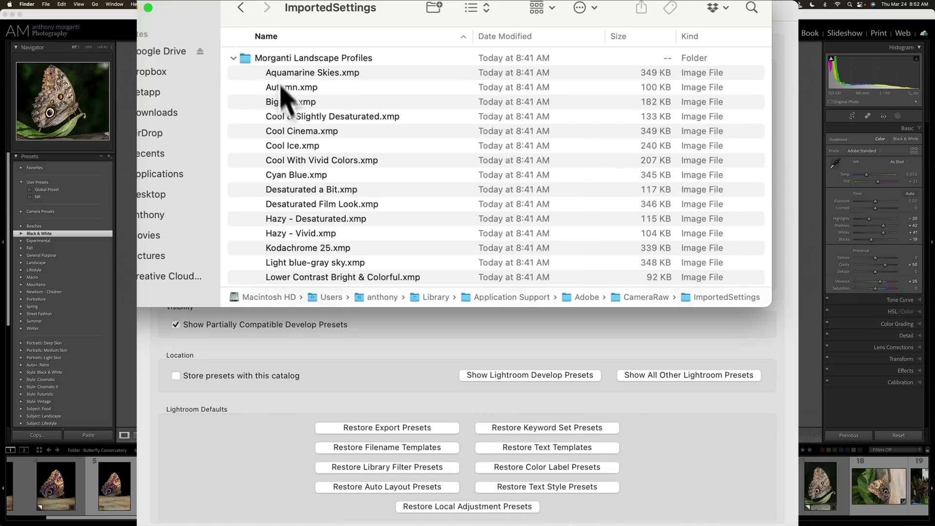
{"action": "left_click", "coordinate": [234, 58]}
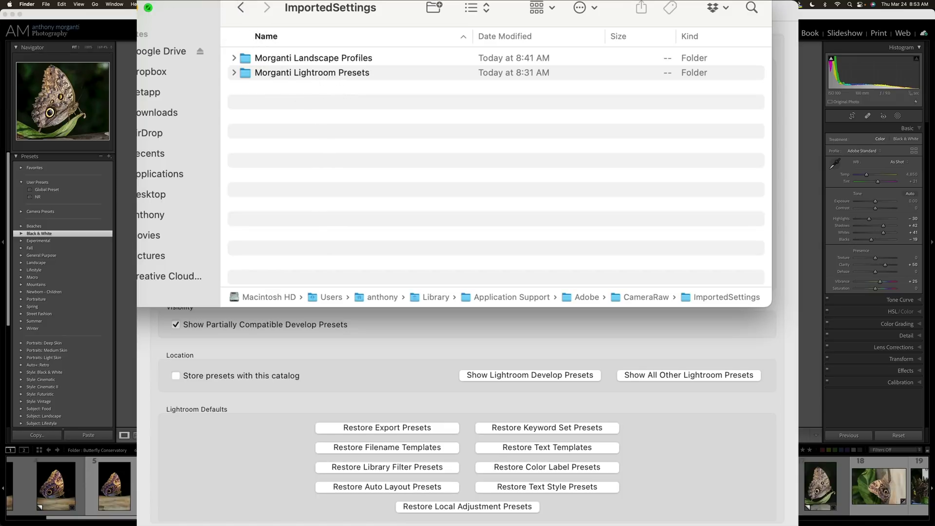
{"action": "left_click", "coordinate": [148, 7]}
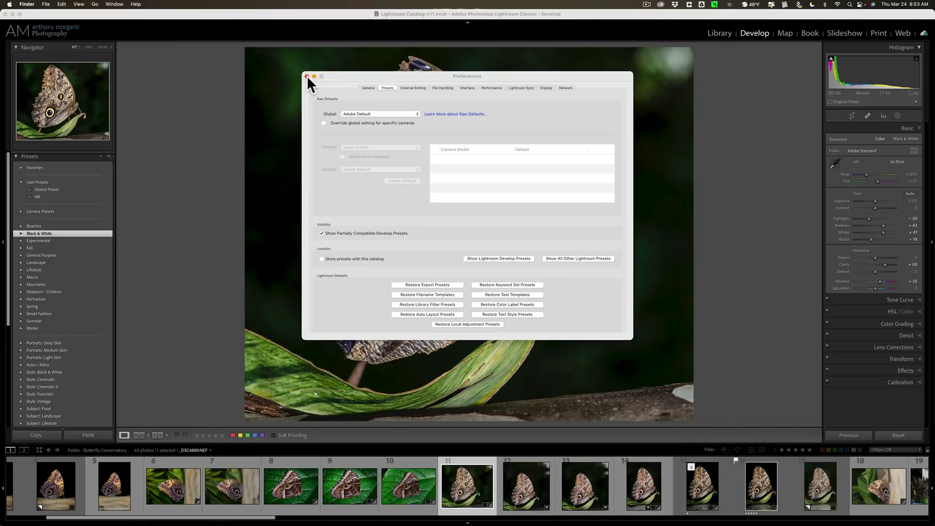
- Close Preferences and collapse the Basic and Presets panels
{"action": "left_click", "coordinate": [307, 76]}
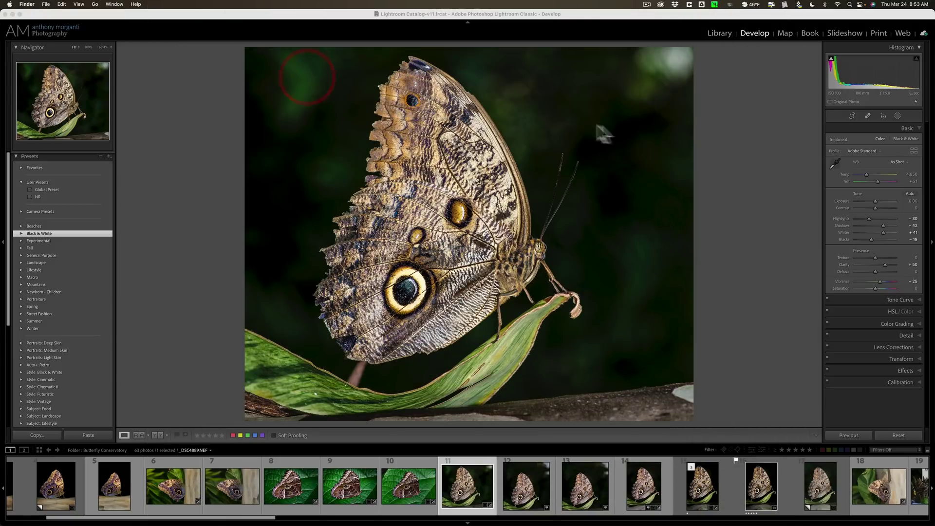
{"action": "left_click", "coordinate": [910, 129]}
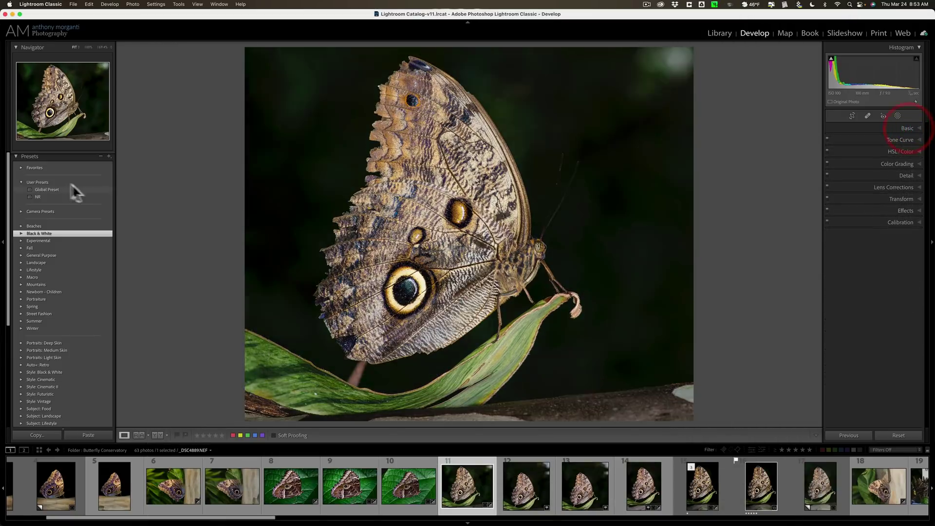
{"action": "left_click", "coordinate": [15, 156]}
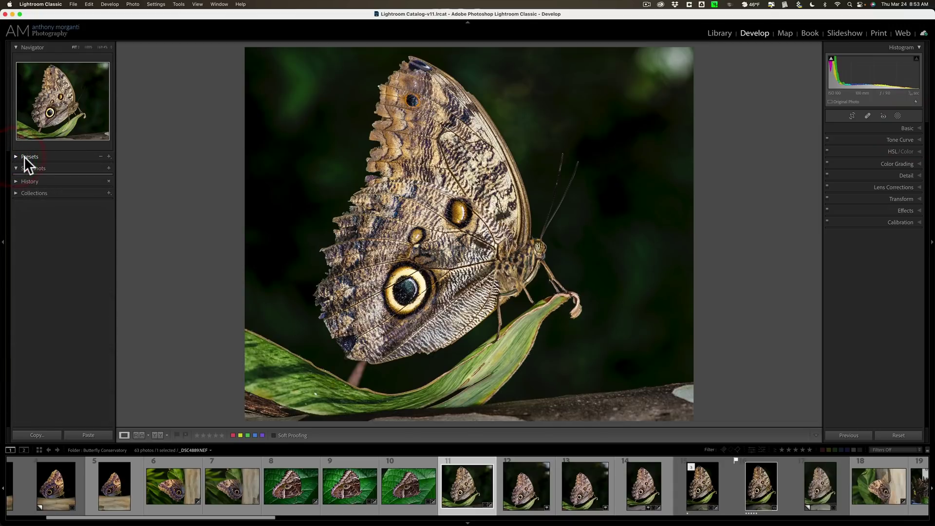
- Check the Edit In editor list in the photo's context menu and under Photo > Edit In
{"action": "right_click", "coordinate": [485, 92]}
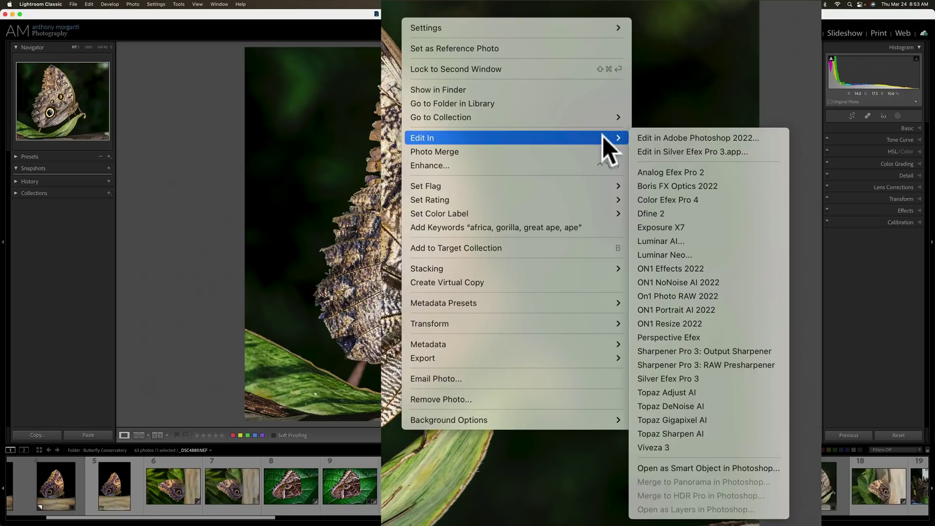
{"action": "mouse_move", "coordinate": [613, 141]}
{"action": "left_click", "coordinate": [791, 84]}
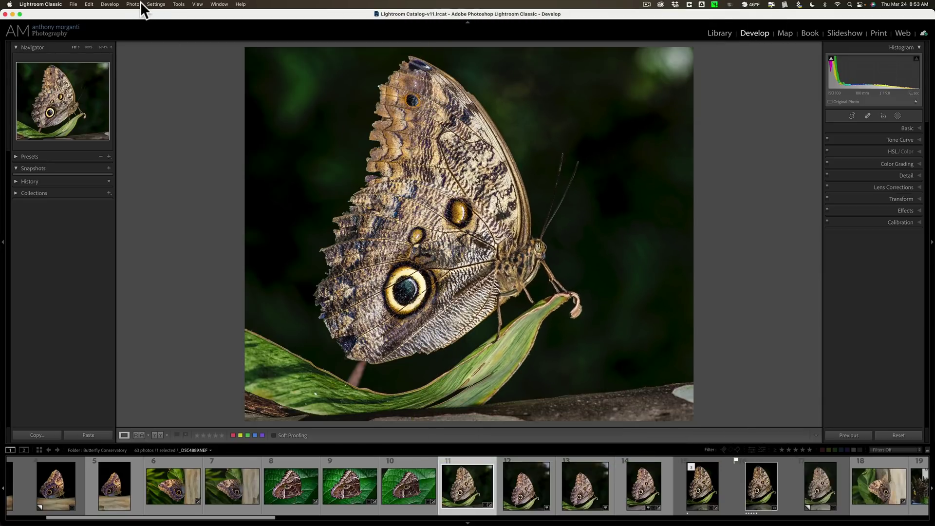
{"action": "left_click", "coordinate": [141, 2]}
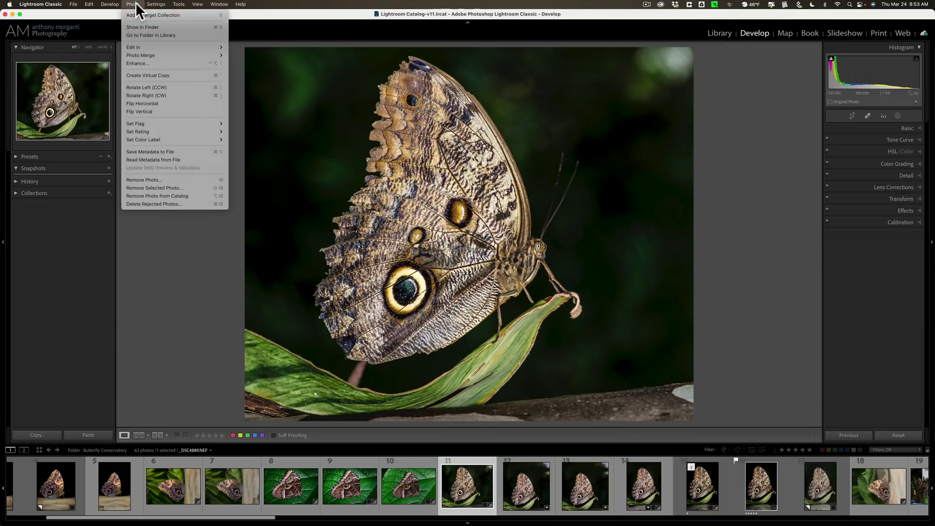
{"action": "mouse_move", "coordinate": [146, 49]}
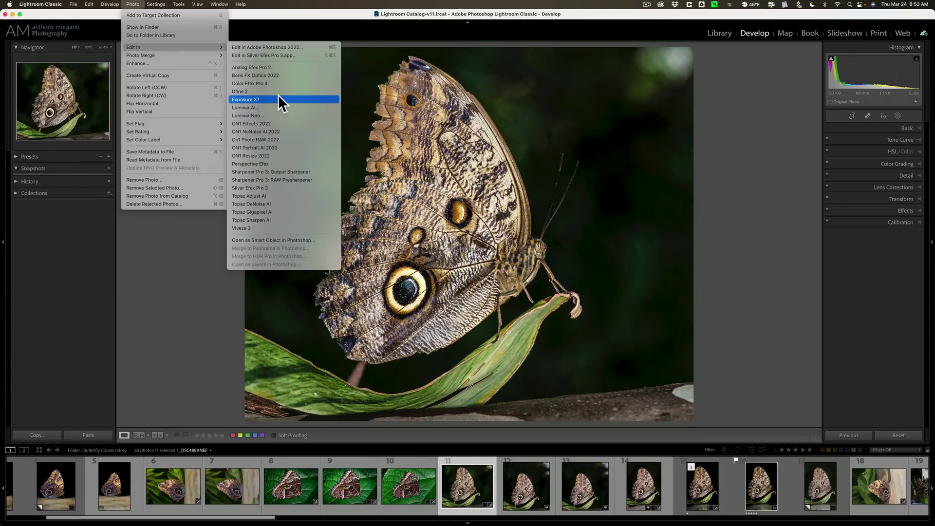
{"action": "left_click", "coordinate": [283, 27]}
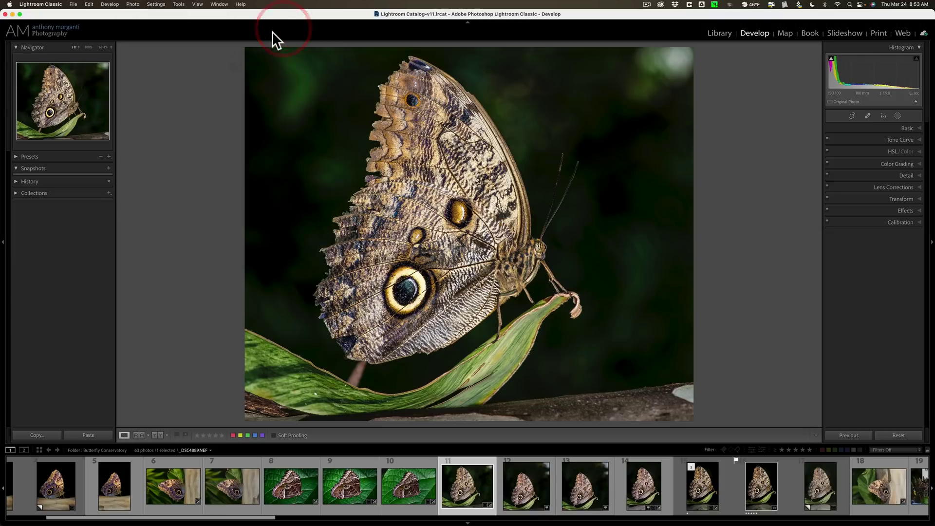
- Under External Editing preferences, pick the Dfine 2 additional editor preset, then close Preferences
{"action": "left_click", "coordinate": [40, 4]}
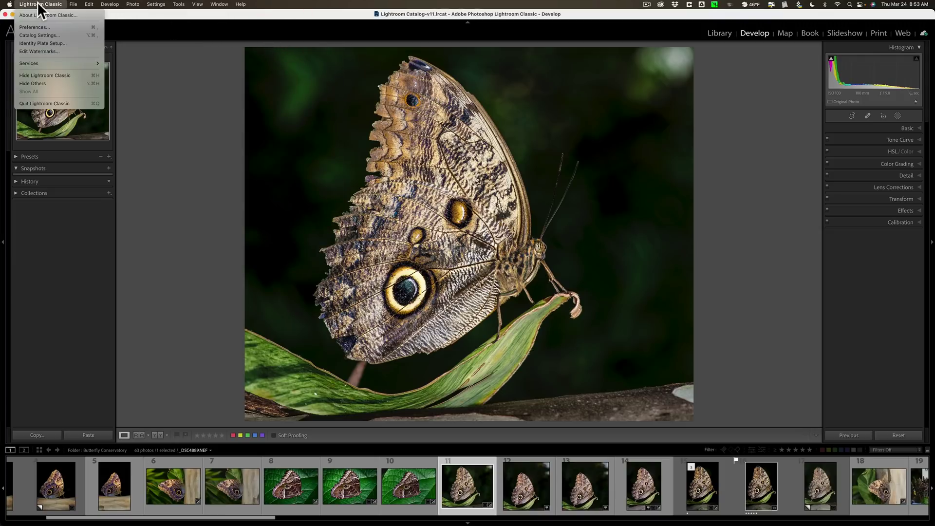
{"action": "left_click", "coordinate": [41, 28]}
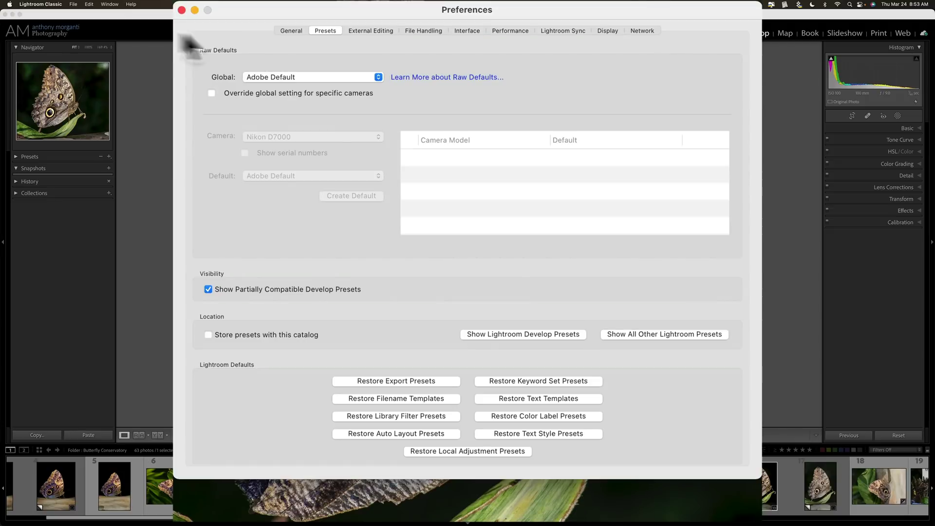
{"action": "left_click", "coordinate": [365, 31]}
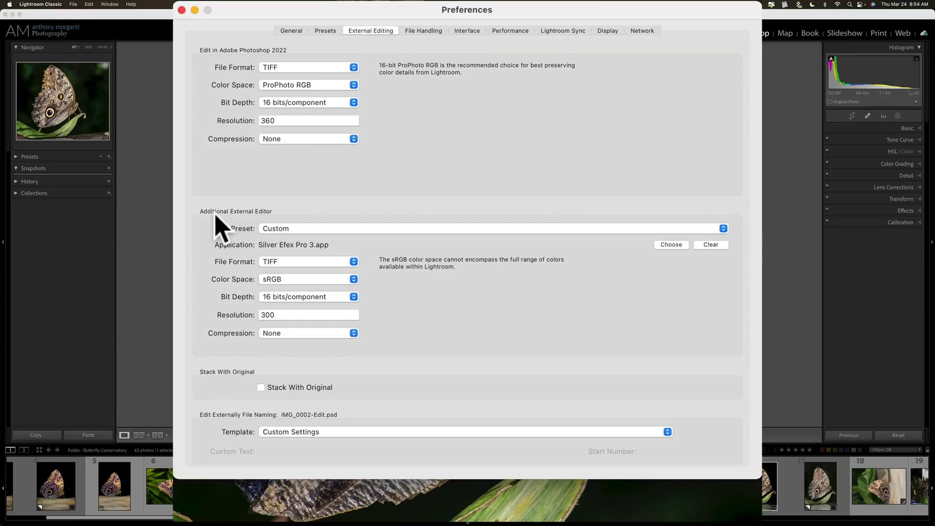
{"action": "left_click", "coordinate": [311, 230]}
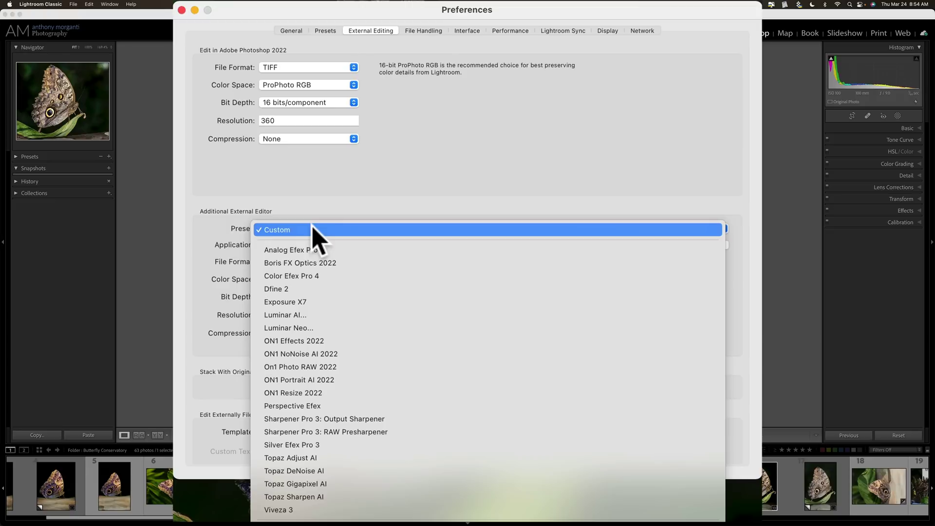
{"action": "left_click", "coordinate": [305, 289]}
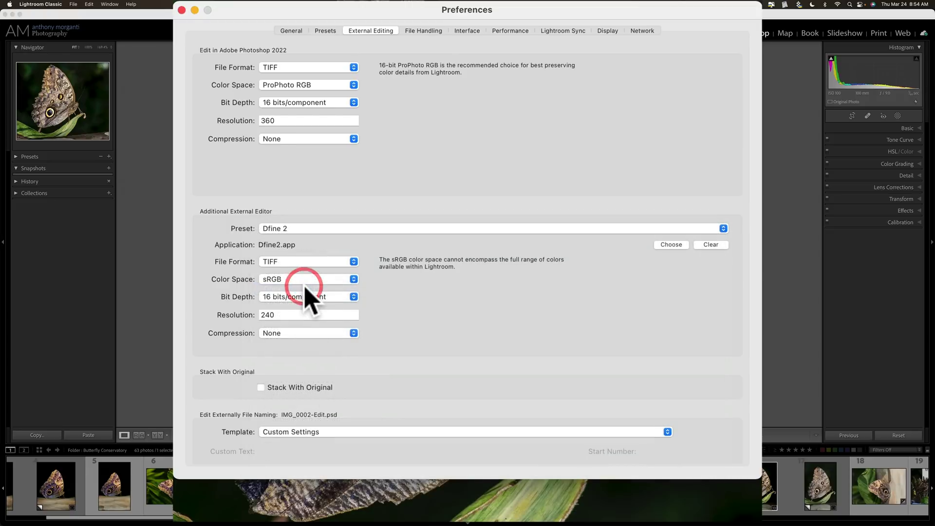
{"action": "left_click", "coordinate": [331, 230]}
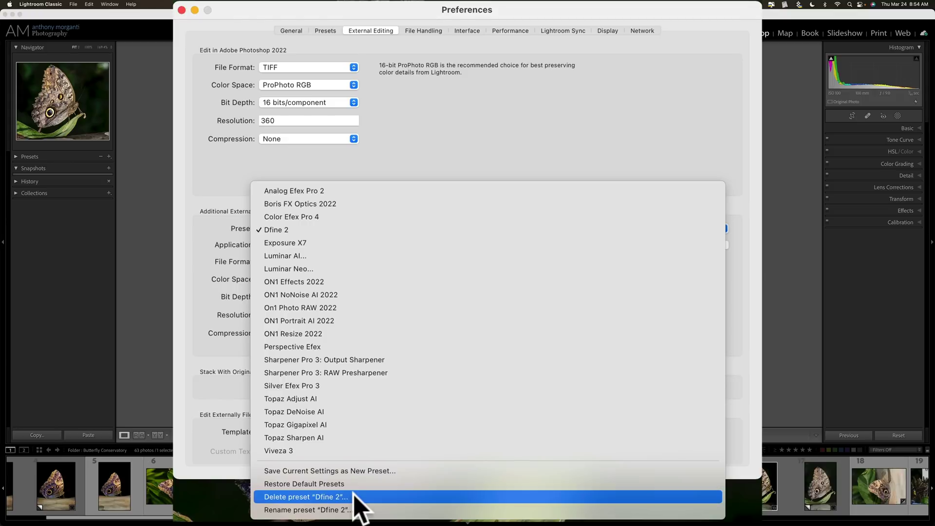
{"action": "left_click", "coordinate": [212, 174]}
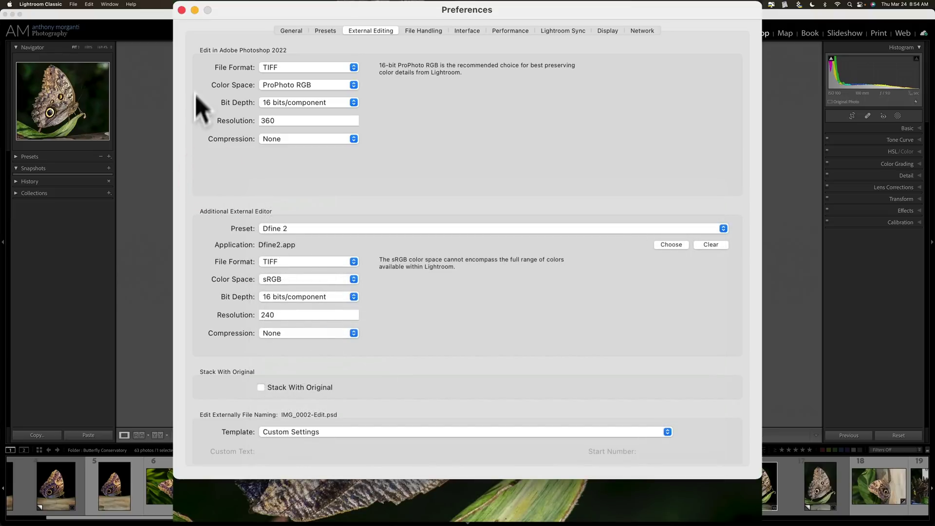
{"action": "left_click", "coordinate": [182, 9]}
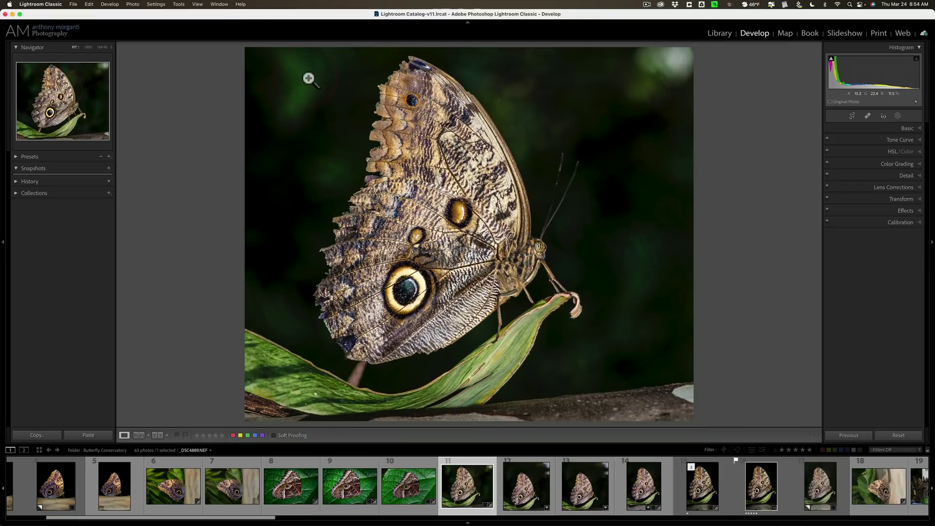
- Reveal all other Lightroom presets in Finder from the Presets preferences
{"action": "left_click", "coordinate": [47, 2]}
{"action": "left_click", "coordinate": [48, 28]}
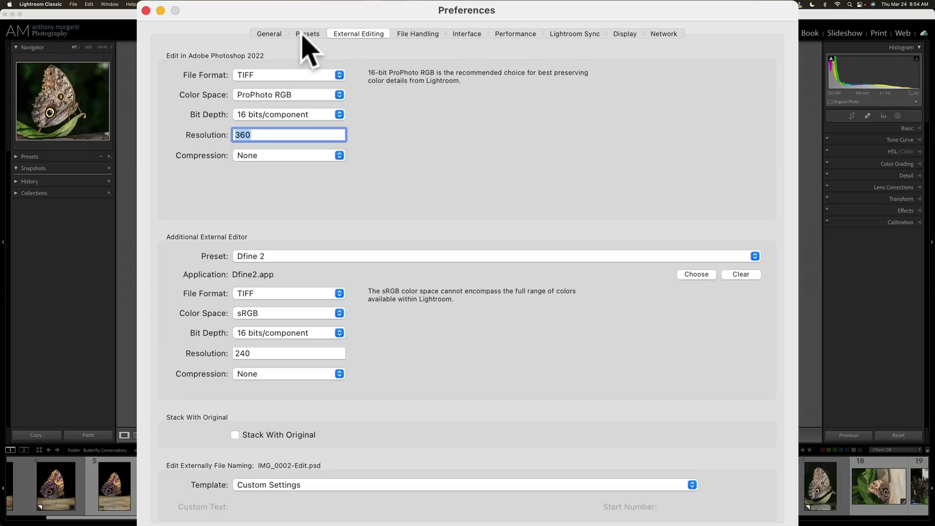
{"action": "left_click", "coordinate": [307, 34]}
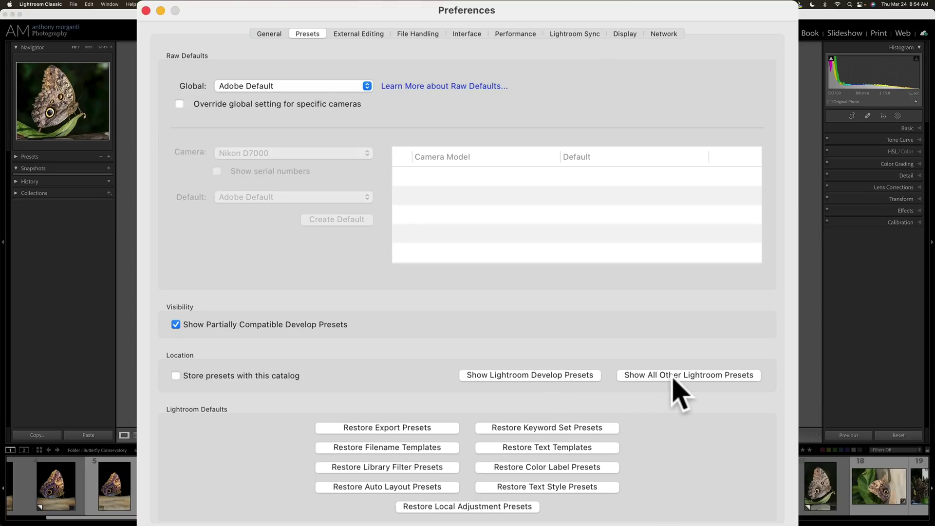
{"action": "left_click", "coordinate": [709, 376]}
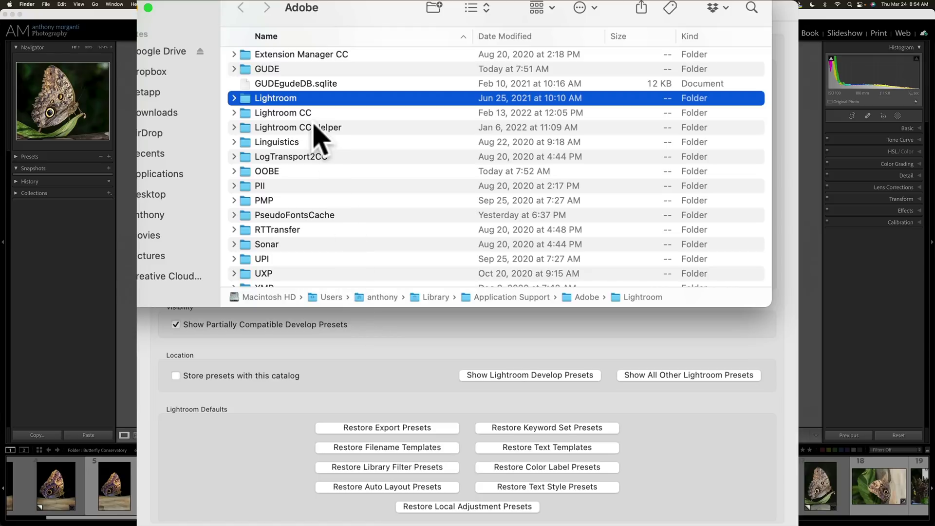
- Browse into Lightroom > External Editor Presets and scroll through the editors' .lrtemplate files
{"action": "double_click", "coordinate": [291, 100]}
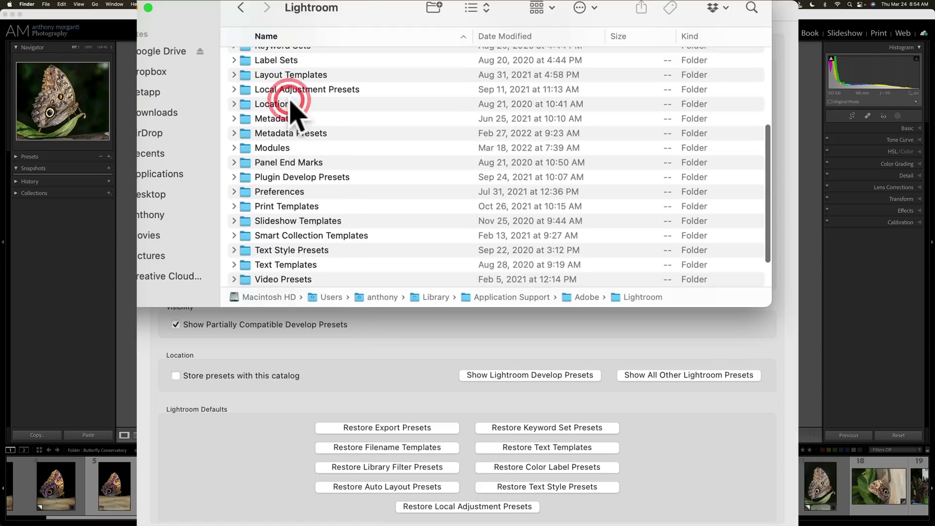
{"action": "scroll", "coordinate": [301, 120], "scroll_direction": "up", "scroll_amount": 5}
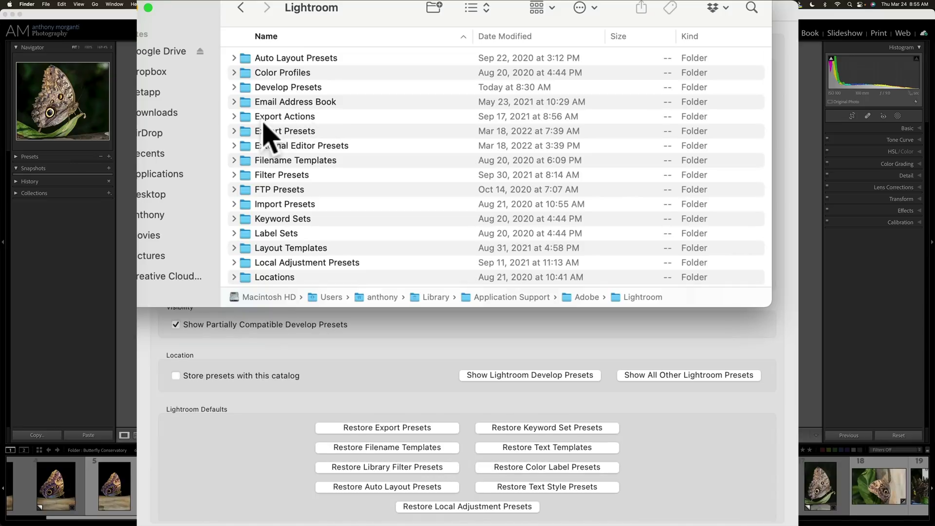
{"action": "double_click", "coordinate": [288, 147]}
{"action": "scroll", "coordinate": [297, 131], "scroll_direction": "down", "scroll_amount": 3}
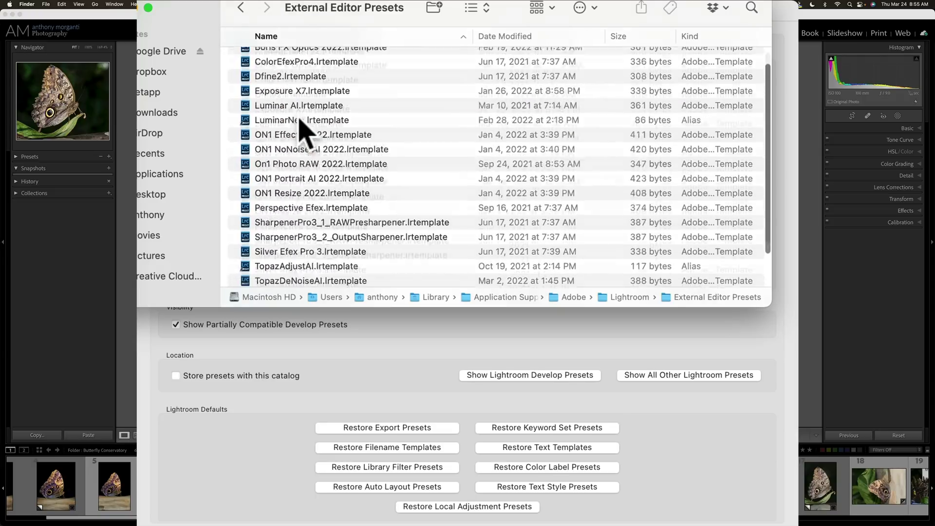
{"action": "scroll", "coordinate": [299, 120], "scroll_direction": "up", "scroll_amount": 2}
{"action": "scroll", "coordinate": [299, 122], "scroll_direction": "down", "scroll_amount": 5}
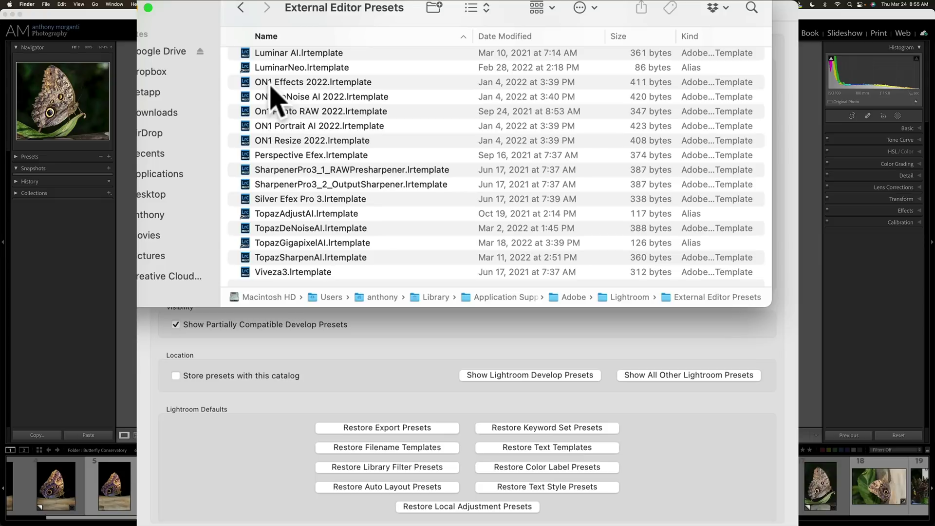
{"action": "scroll", "coordinate": [271, 92], "scroll_direction": "up", "scroll_amount": 3}
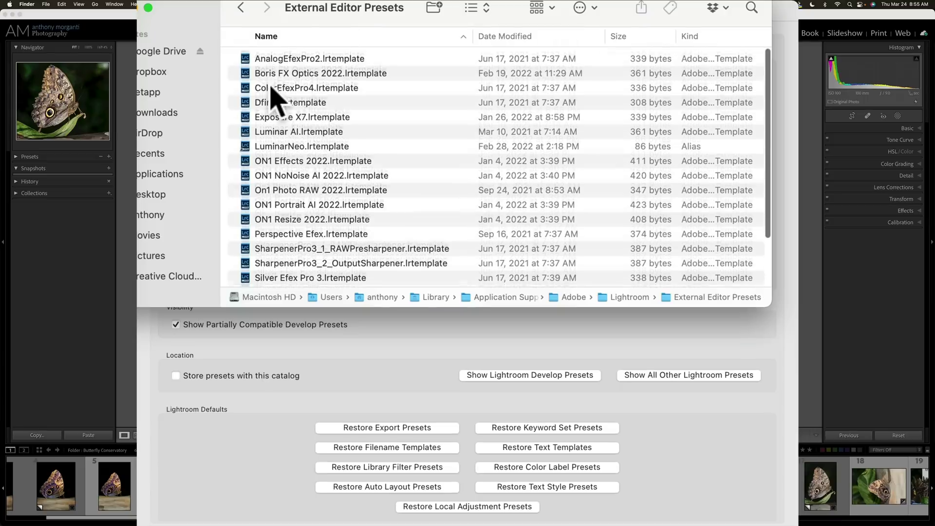
{"action": "scroll", "coordinate": [272, 94], "scroll_direction": "down", "scroll_amount": 5}
{"action": "scroll", "coordinate": [272, 95], "scroll_direction": "up", "scroll_amount": 5}
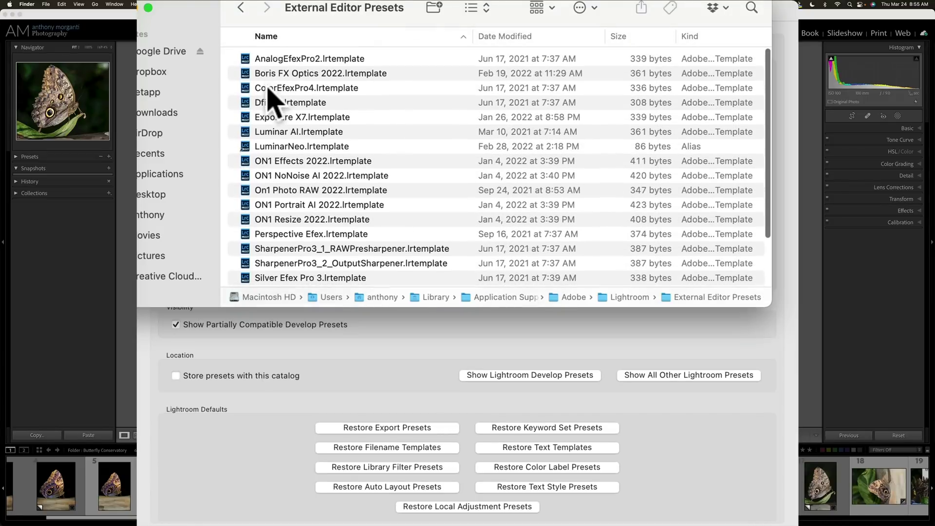
- Close the Finder window and Preferences, then switch to the Library module
{"action": "key", "text": "super+w"}
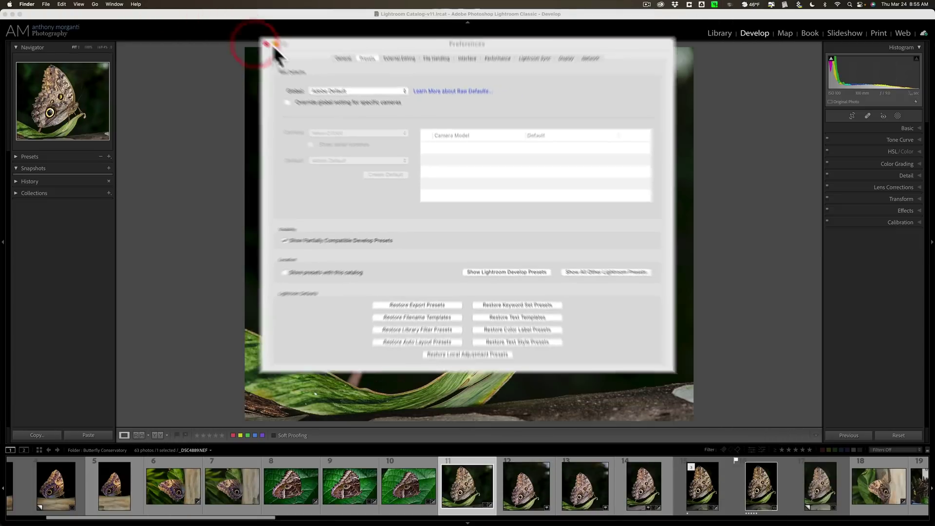
{"action": "left_click", "coordinate": [307, 76]}
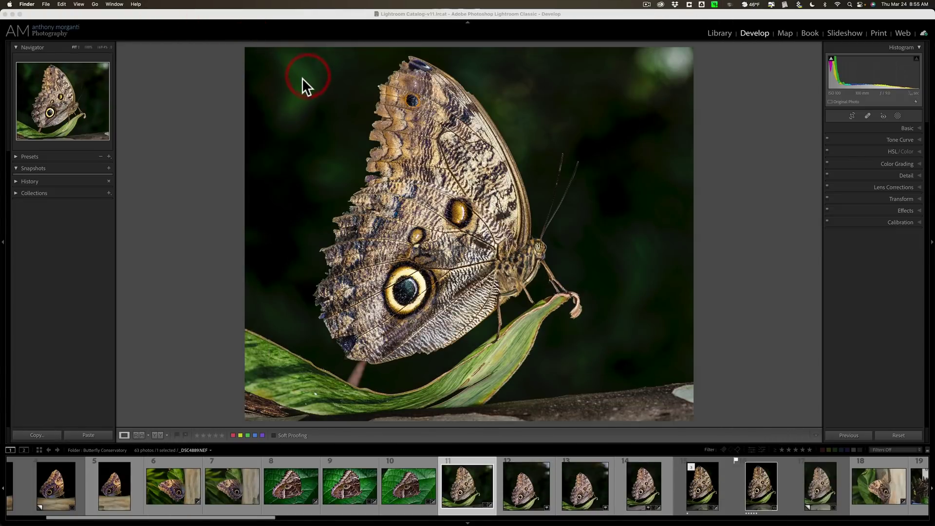
{"action": "left_click", "coordinate": [714, 30]}
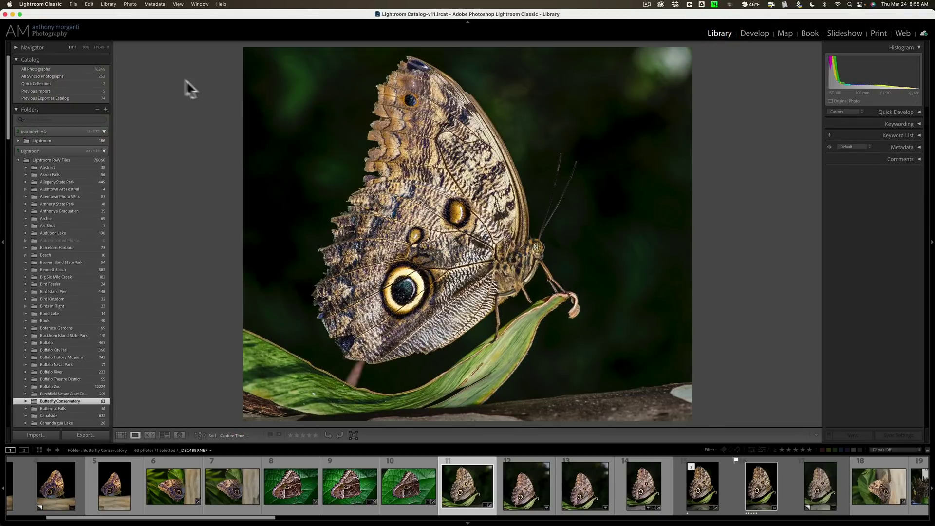
- Look through Library > Plug-in Extras without choosing anything, then open the File menu
{"action": "left_click", "coordinate": [112, 4]}
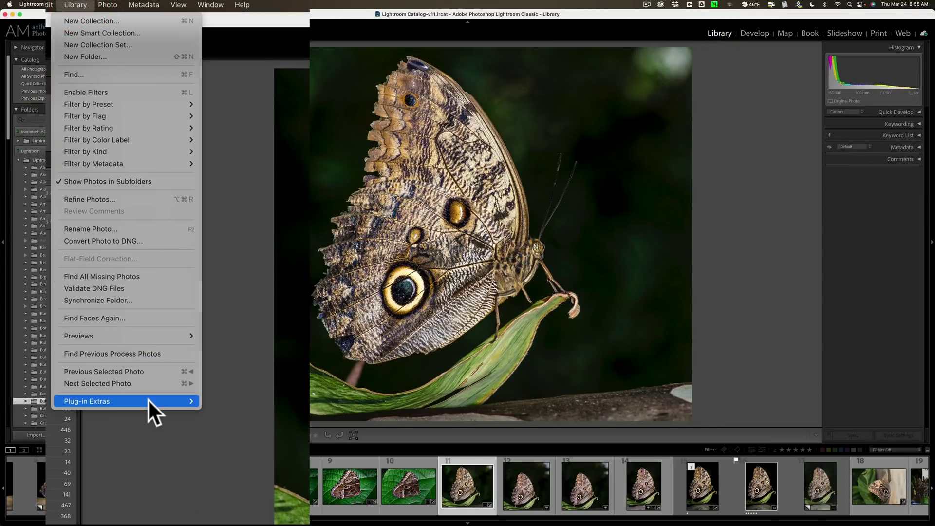
{"action": "mouse_move", "coordinate": [154, 400]}
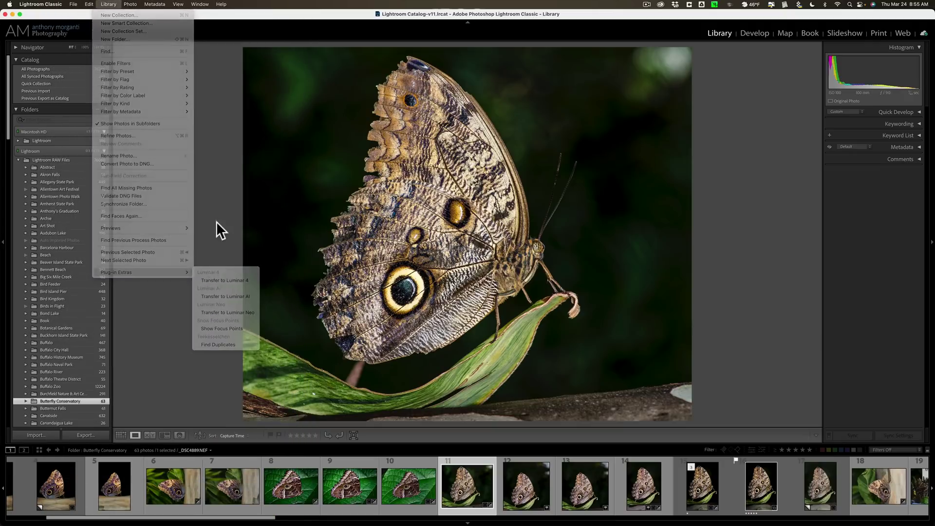
{"action": "left_click", "coordinate": [216, 222]}
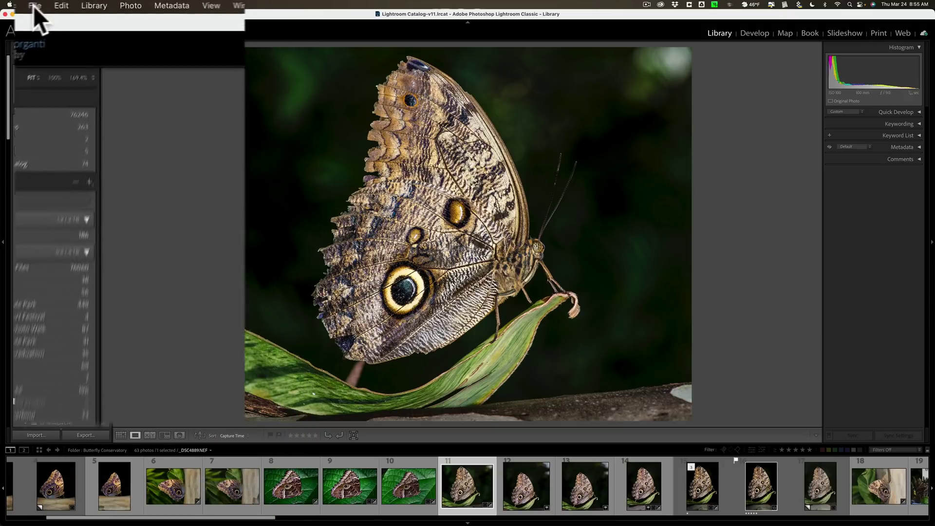
{"action": "left_click", "coordinate": [33, 6]}
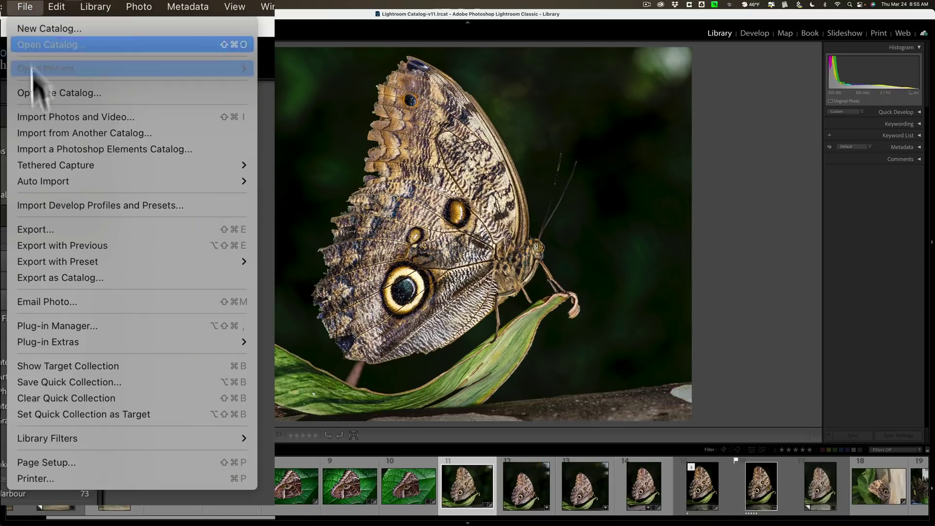
- Open the Plug-in Manager and scroll the installed plug-ins down to Show Focus Points
{"action": "left_click", "coordinate": [69, 327]}
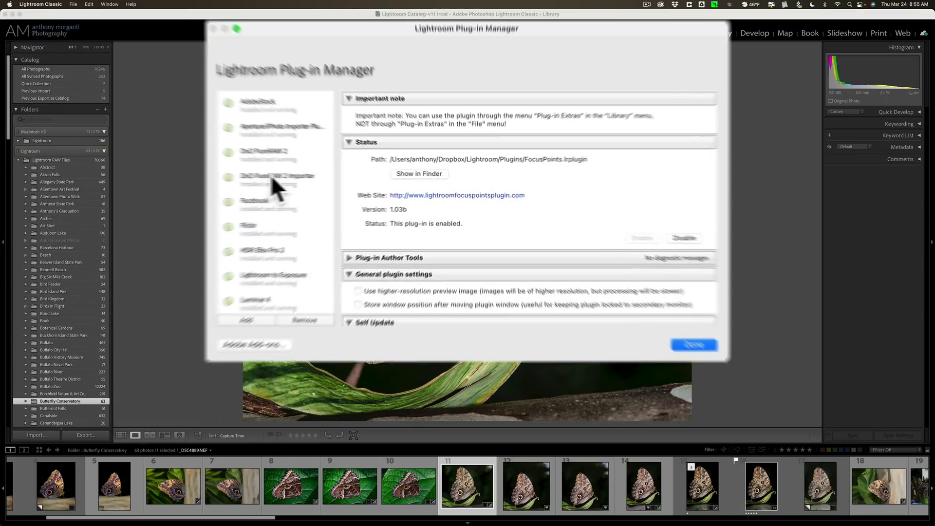
{"action": "scroll", "coordinate": [226, 209], "scroll_direction": "down", "scroll_amount": 10}
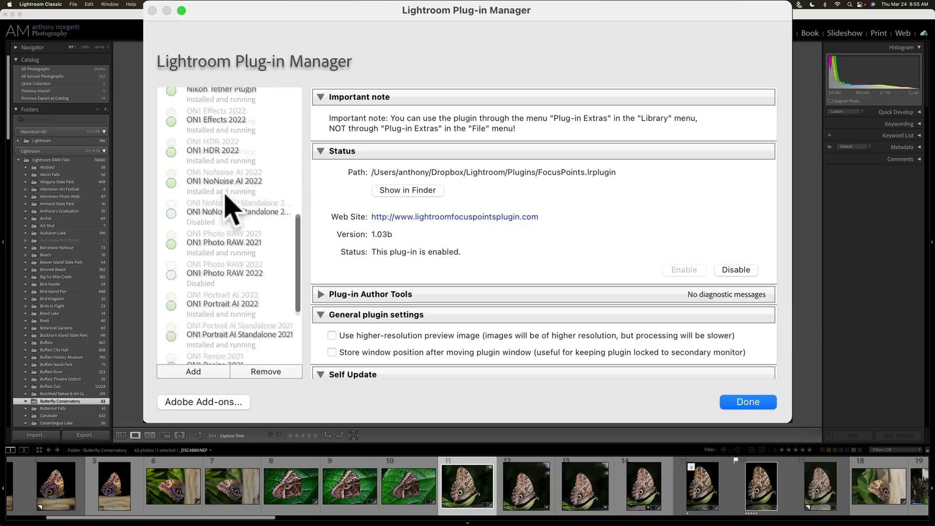
{"action": "scroll", "coordinate": [226, 208], "scroll_direction": "down", "scroll_amount": 4}
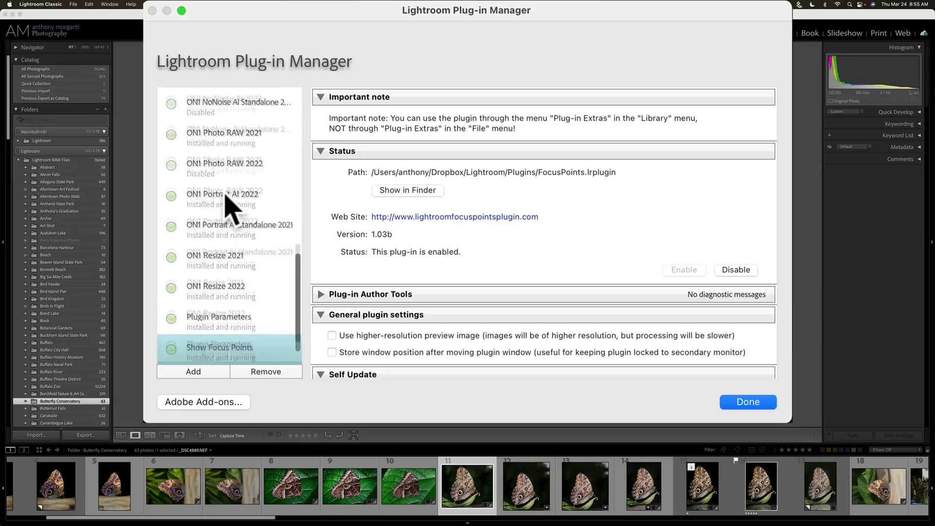
{"action": "scroll", "coordinate": [227, 209], "scroll_direction": "up", "scroll_amount": 5}
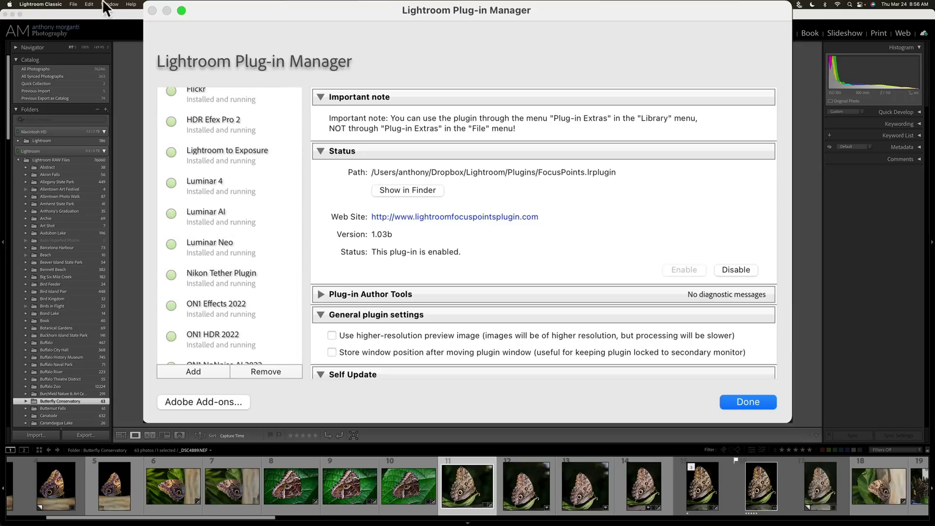
{"action": "scroll", "coordinate": [234, 173], "scroll_direction": "down", "scroll_amount": 3}
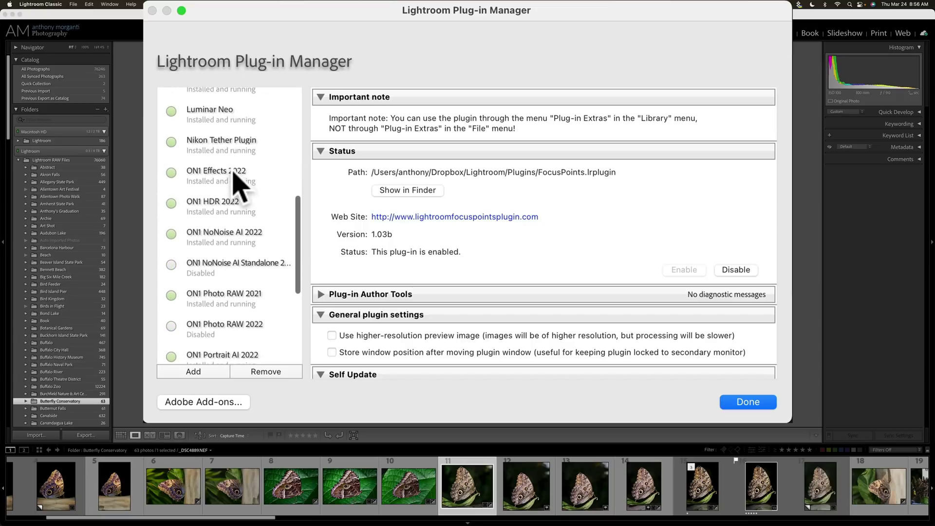
{"action": "scroll", "coordinate": [234, 173], "scroll_direction": "down", "scroll_amount": 4}
{"action": "scroll", "coordinate": [233, 171], "scroll_direction": "down", "scroll_amount": 1}
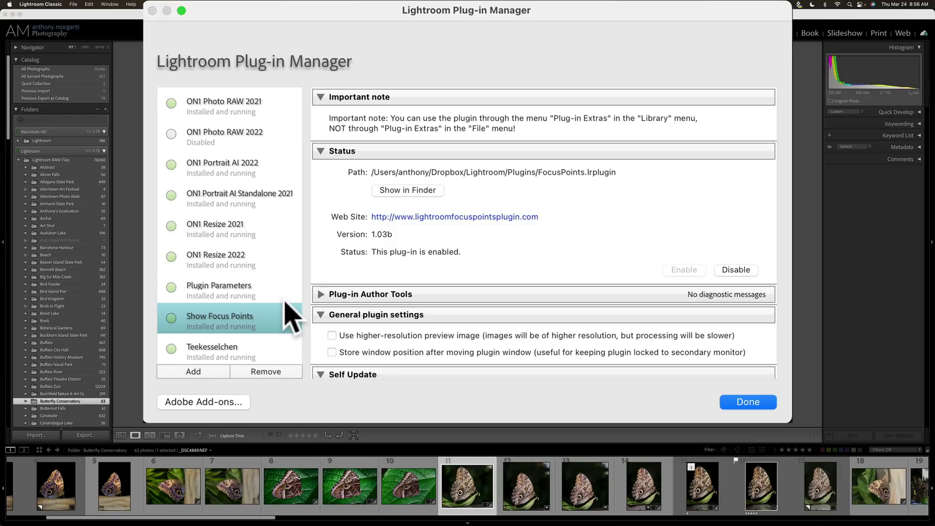
- Reveal the Show Focus Points plug-in in Finder, close that window, then select Teekesselchen
{"action": "left_click", "coordinate": [251, 321]}
{"action": "left_click", "coordinate": [414, 191]}
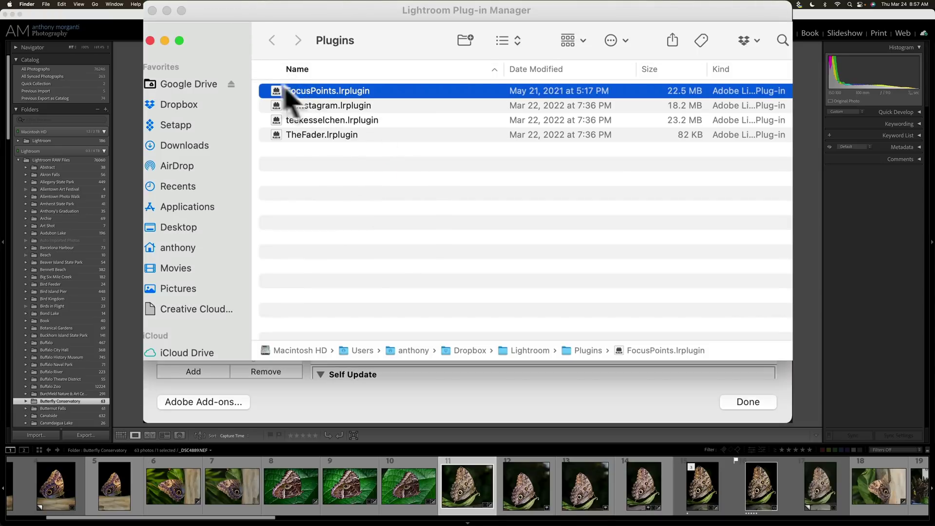
{"action": "left_click", "coordinate": [150, 40]}
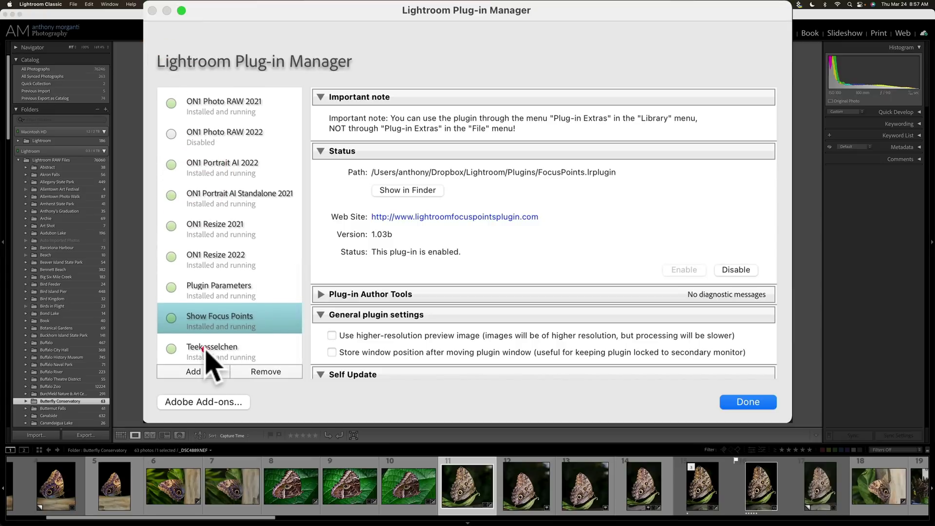
{"action": "left_click", "coordinate": [208, 353]}
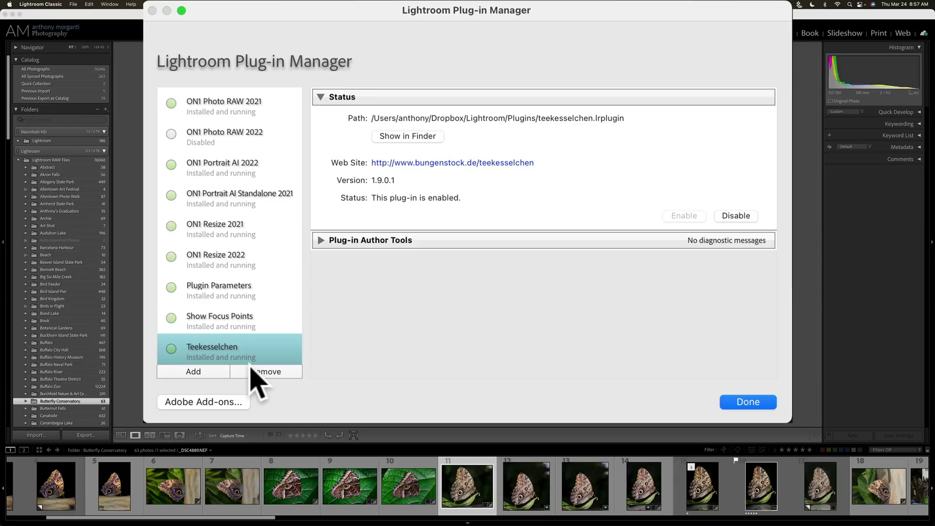
- Drag teekesselchen.lrplugin and FocusPoints.lrplugin from the Plugins folder to the Trash, then close Finder
{"action": "left_click", "coordinate": [405, 139]}
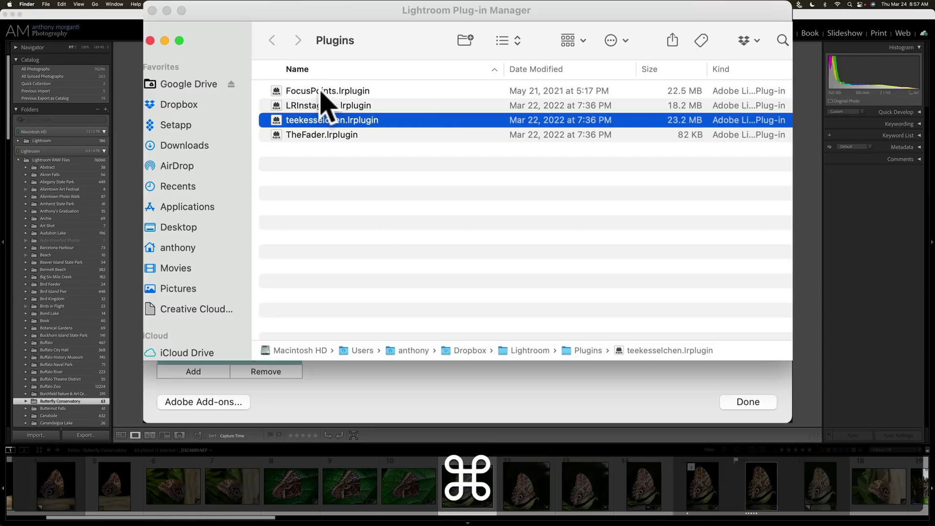
{"action": "left_click", "coordinate": [327, 92], "text": "super"}
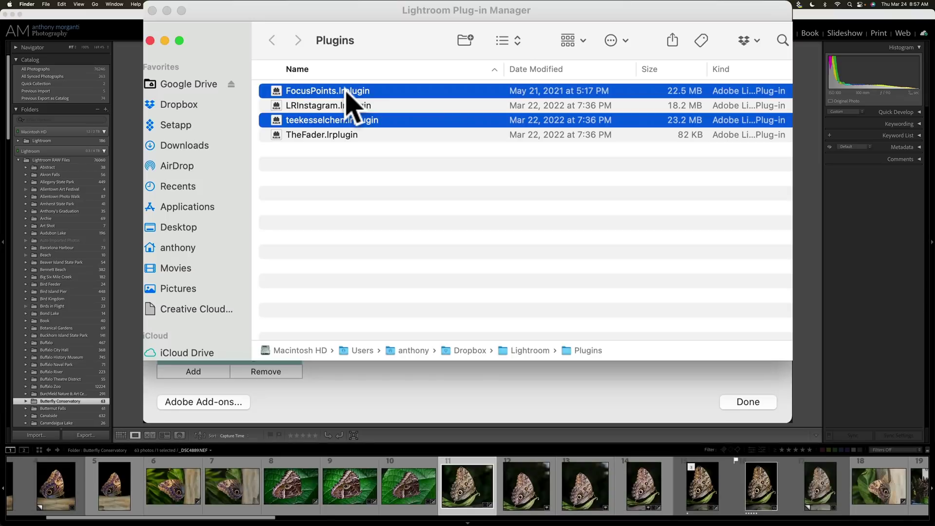
{"action": "left_click_drag", "start_coordinate": [346, 90], "coordinate": [847, 509]}
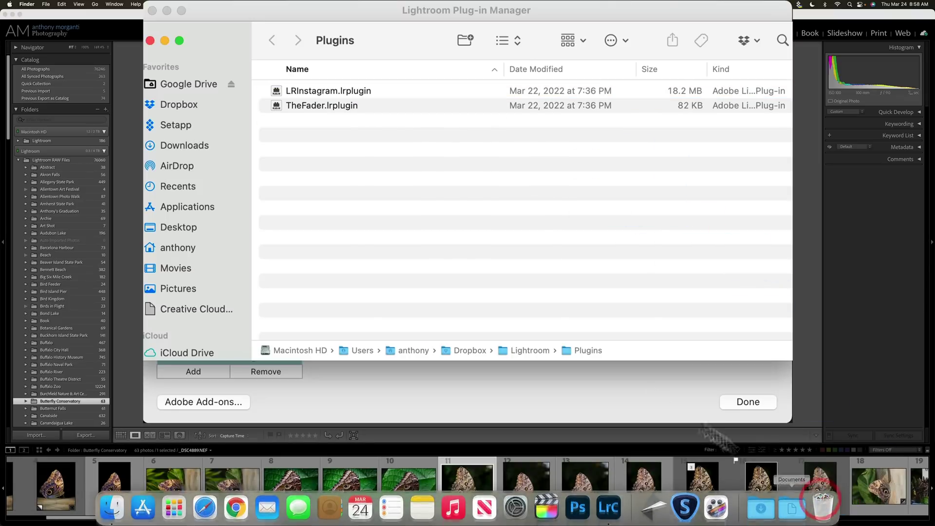
{"action": "left_click", "coordinate": [150, 40]}
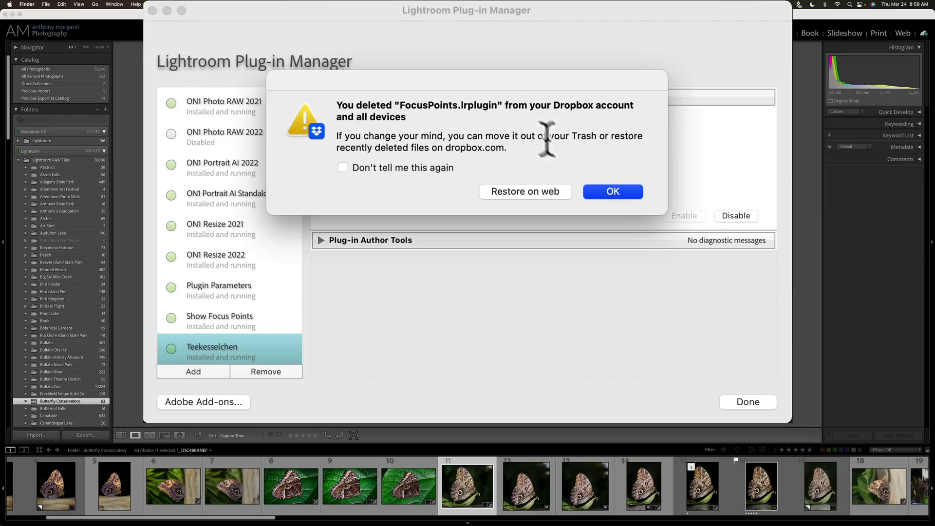
- Dismiss the Dropbox notice, then remove the Teekesselchen and Show Focus Points plug-ins
{"action": "left_click", "coordinate": [615, 192]}
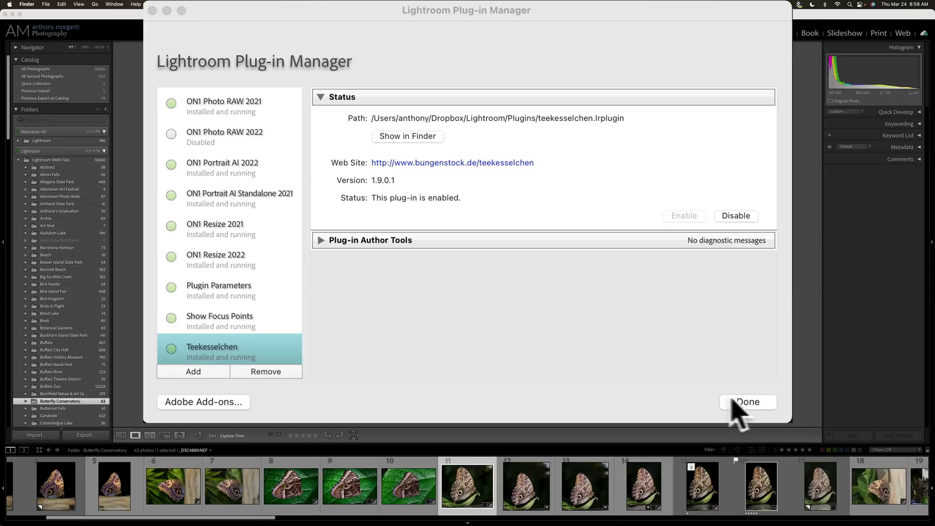
{"action": "left_click", "coordinate": [267, 375]}
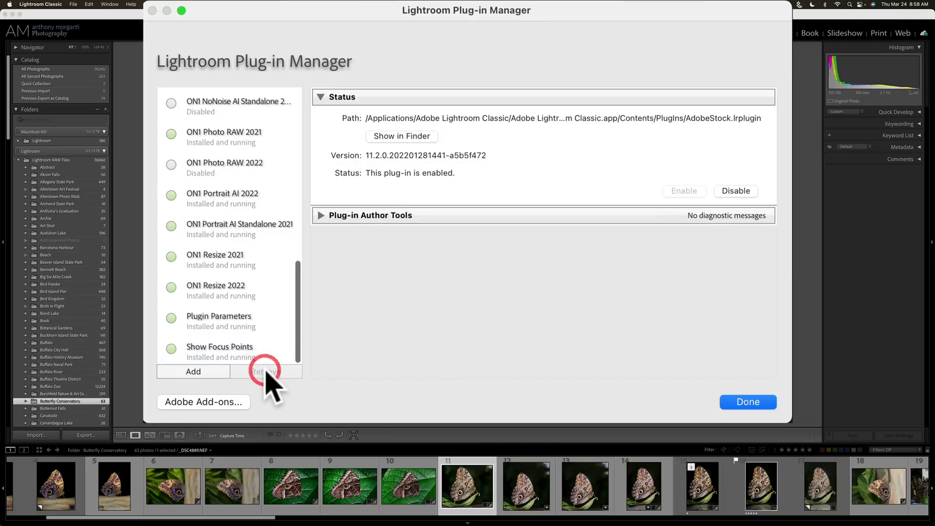
{"action": "left_click", "coordinate": [249, 355]}
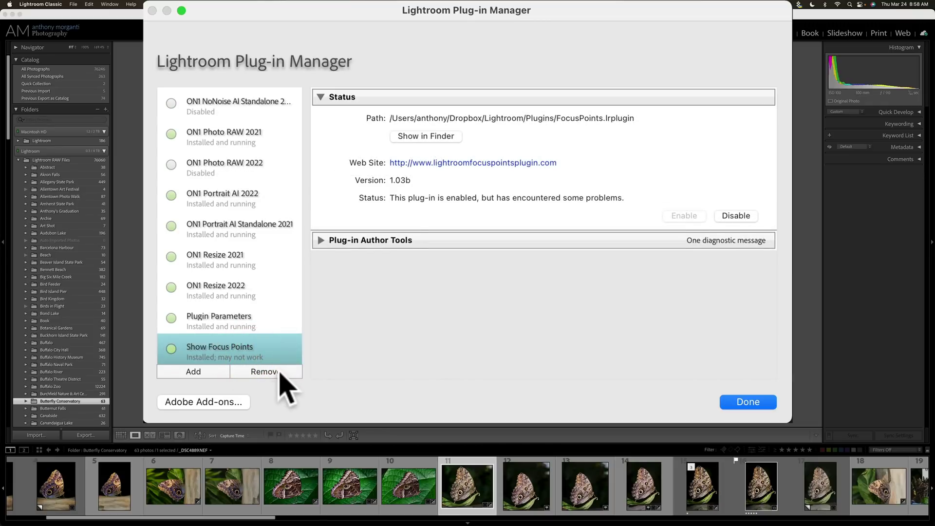
{"action": "left_click", "coordinate": [282, 372]}
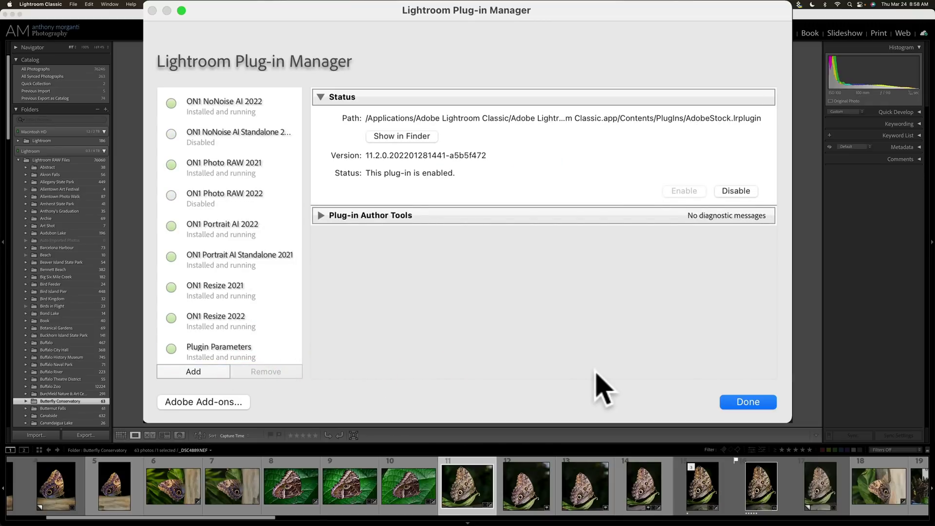
{"action": "left_click", "coordinate": [758, 405]}
{"action": "left_click", "coordinate": [611, 283]}
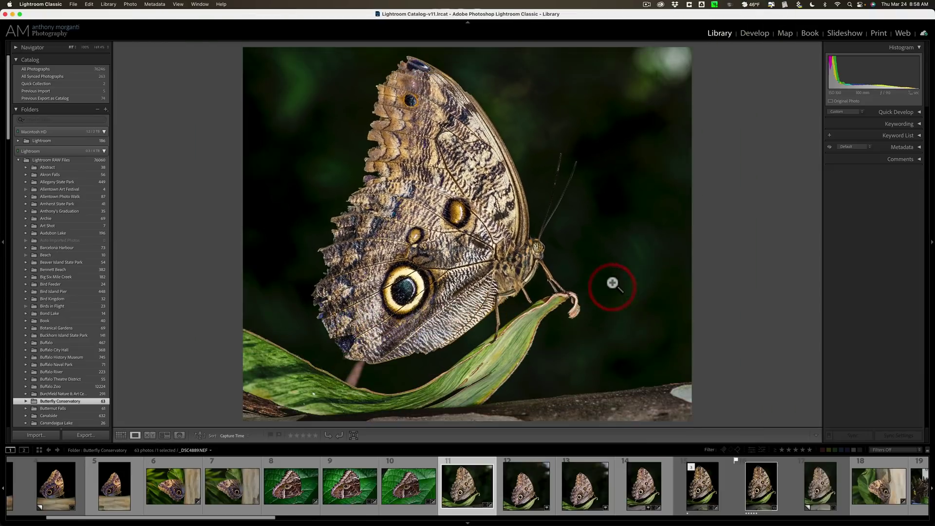